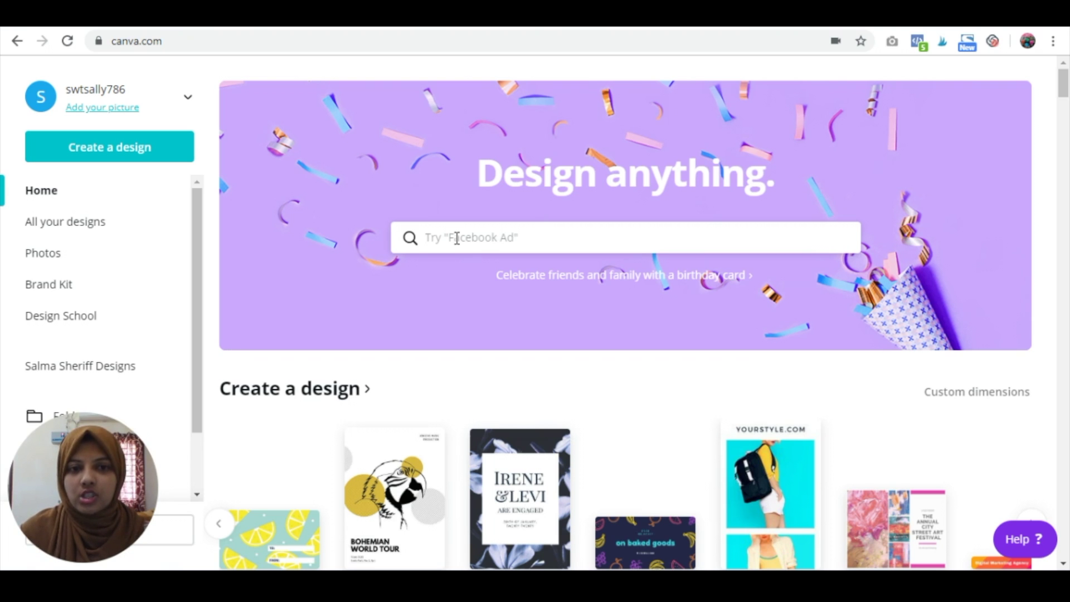
Search the Canva home page for the 'story' design type
click(457, 239)
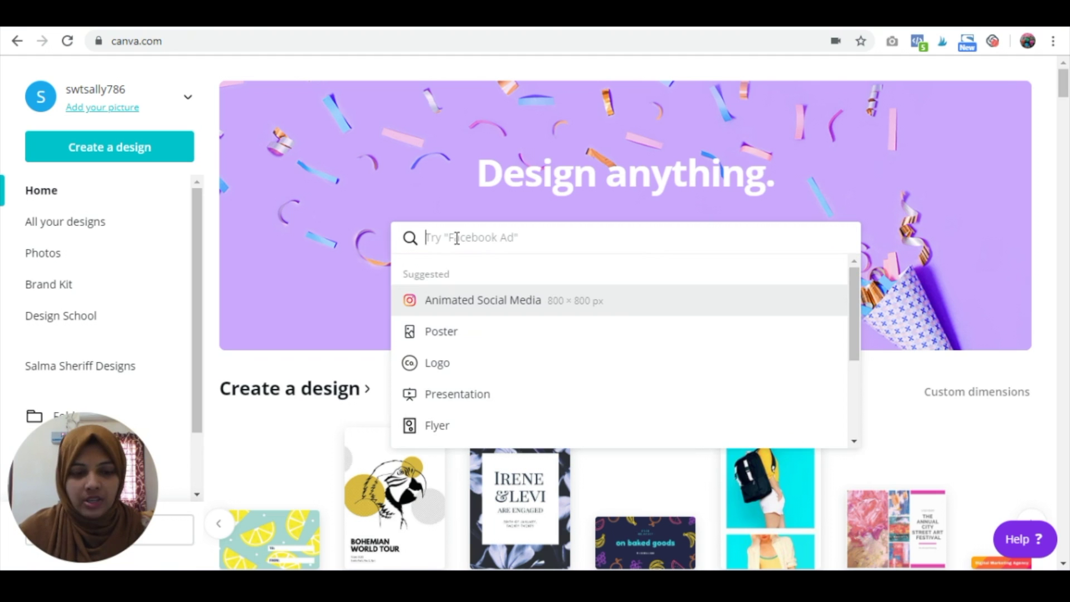
text(story)
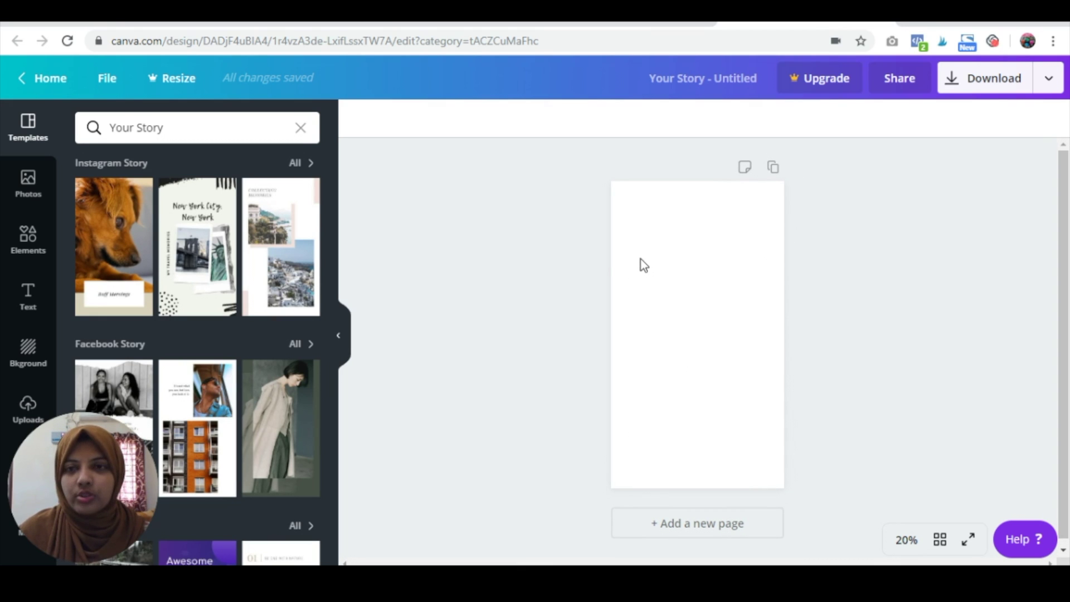
click(489, 26)
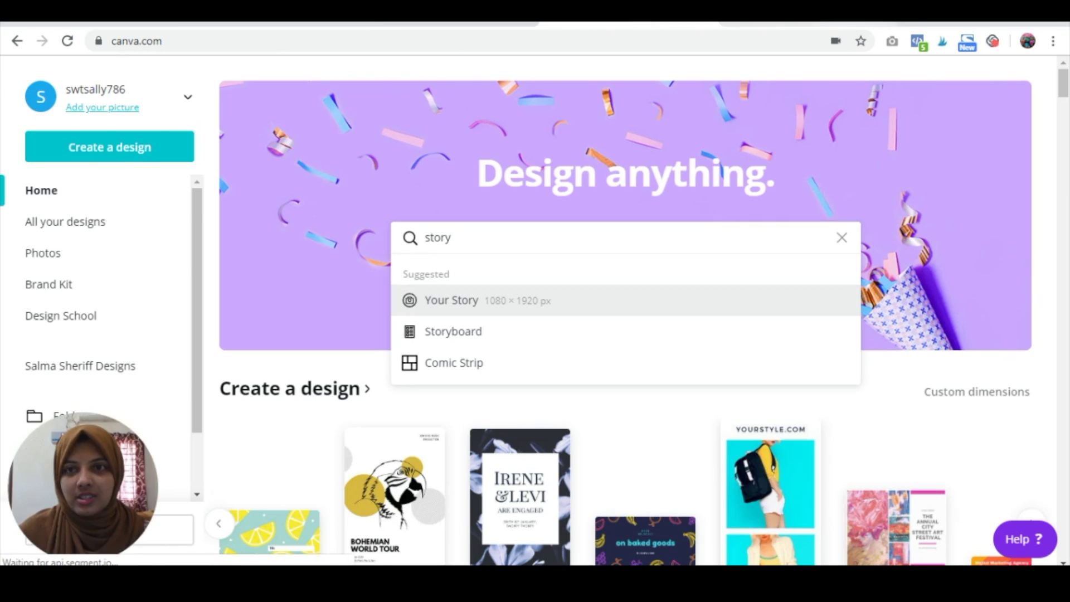
key(Return)
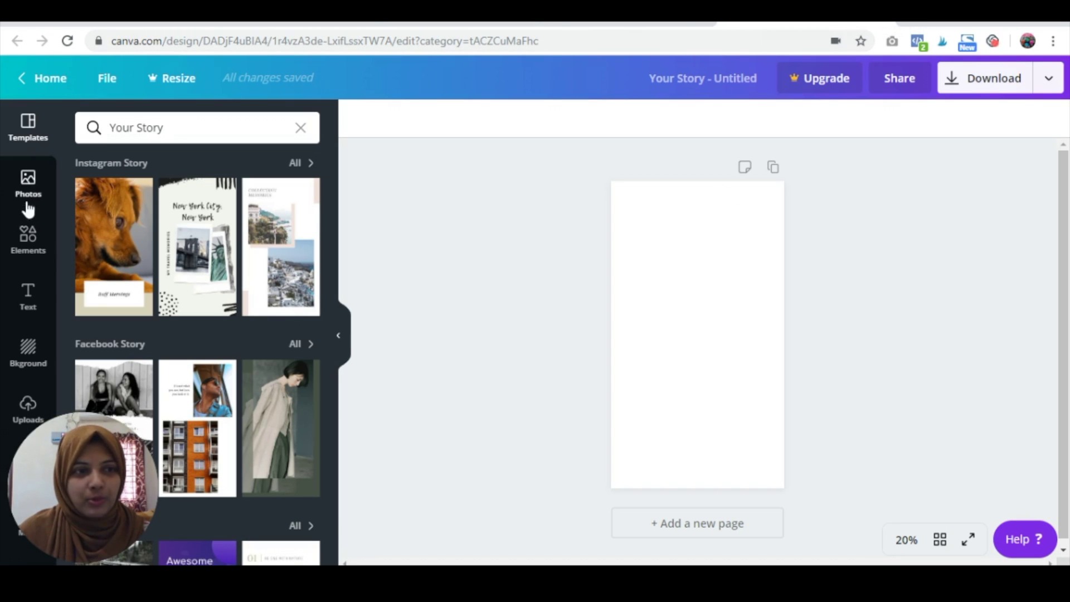
Add a plain grey square from Elements and stretch it across the whole story page
click(27, 240)
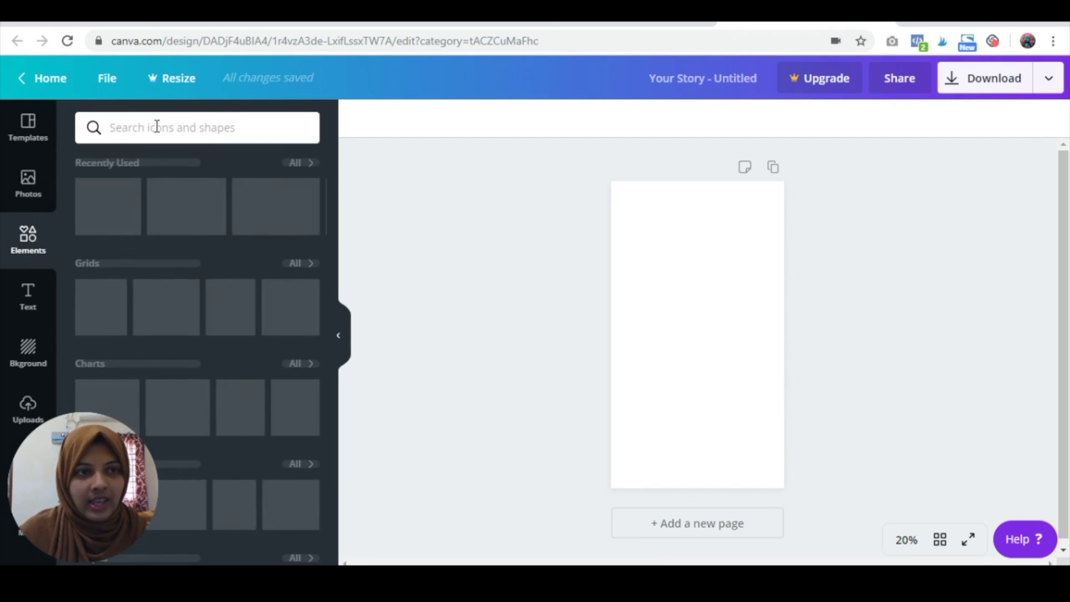
click(157, 127)
text(sq)
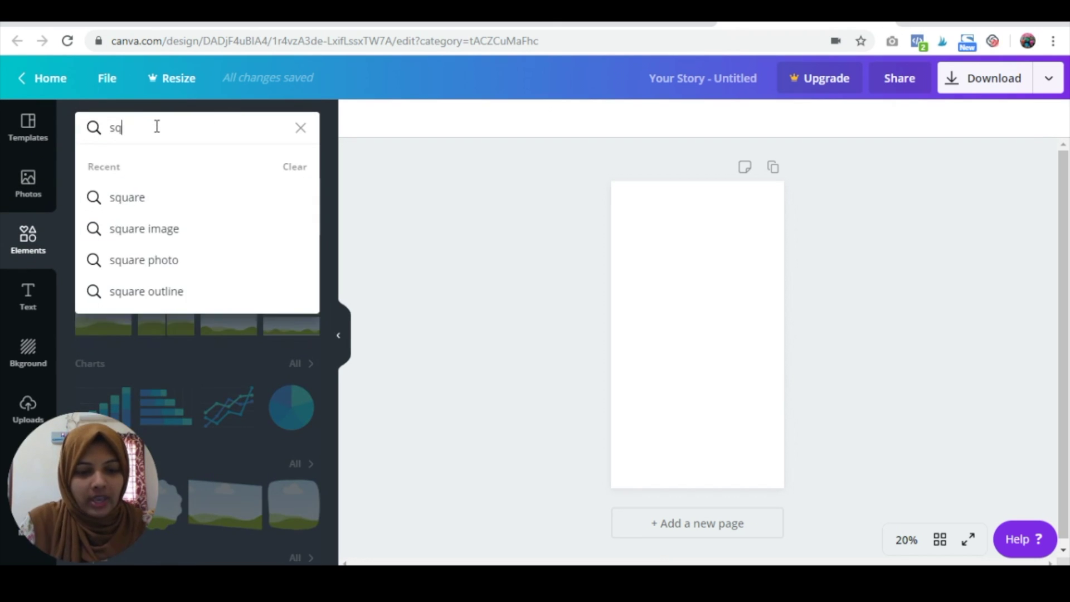
text(uare)
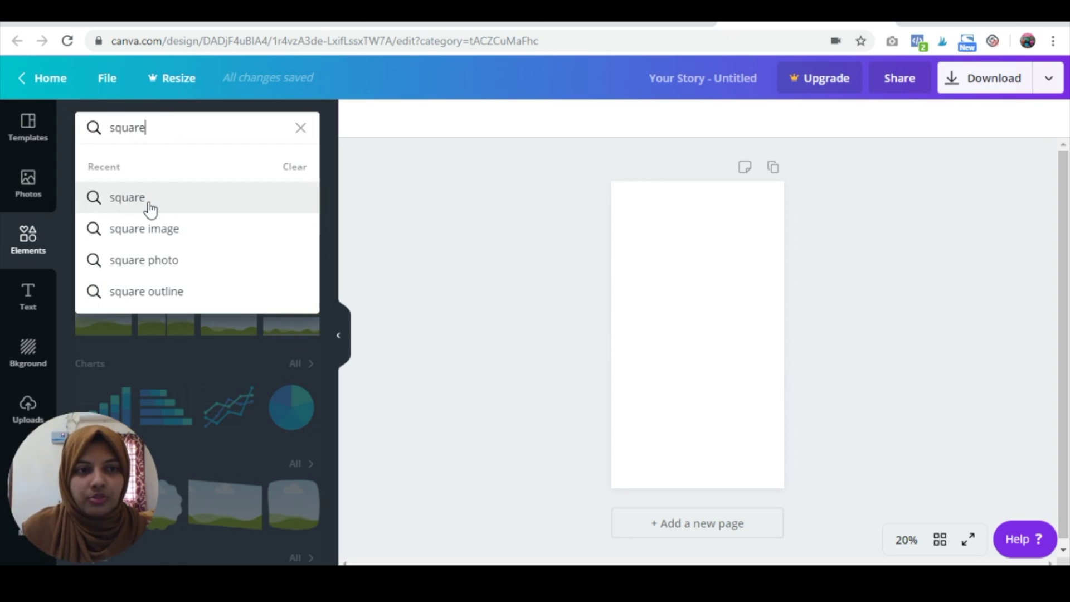
click(149, 205)
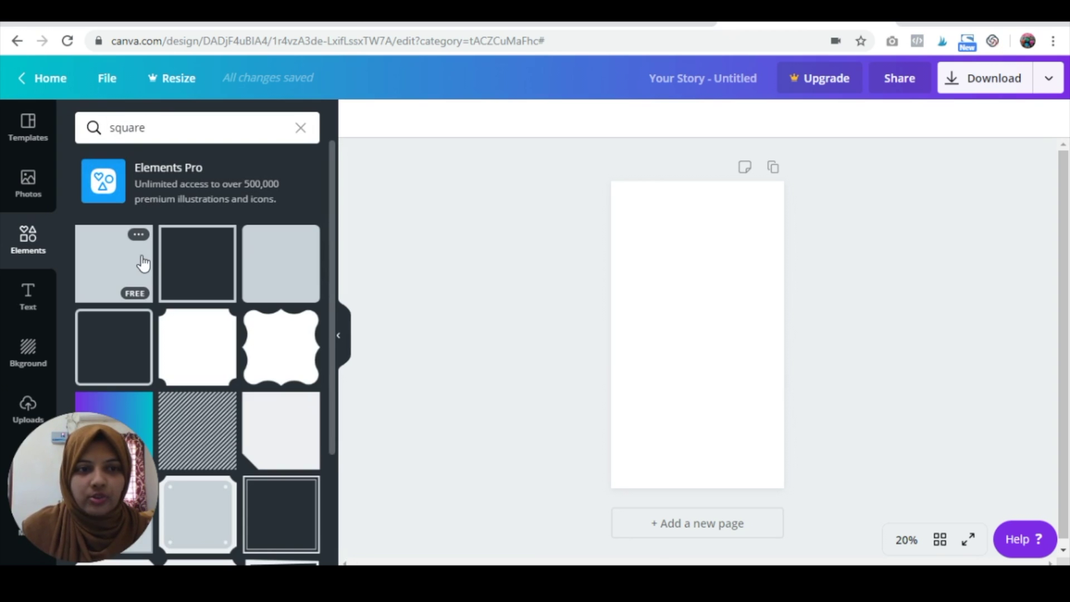
click(114, 276)
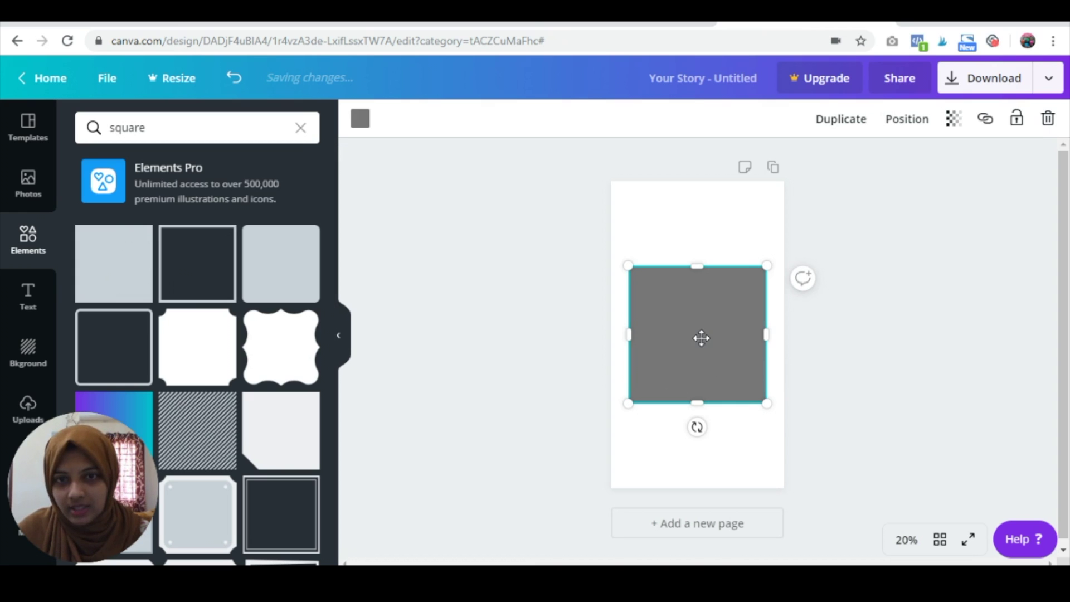
drag(701, 338, 683, 252)
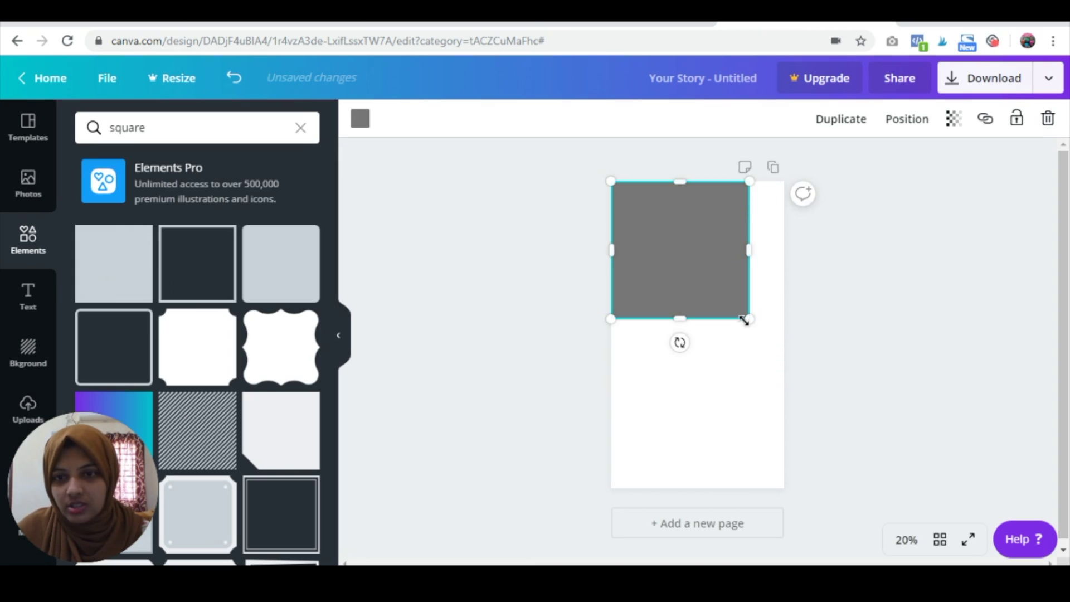
mouse_move(744, 320)
mouse_down()
mouse_move(764, 361)
mouse_move(708, 456)
mouse_move(712, 490)
mouse_up()
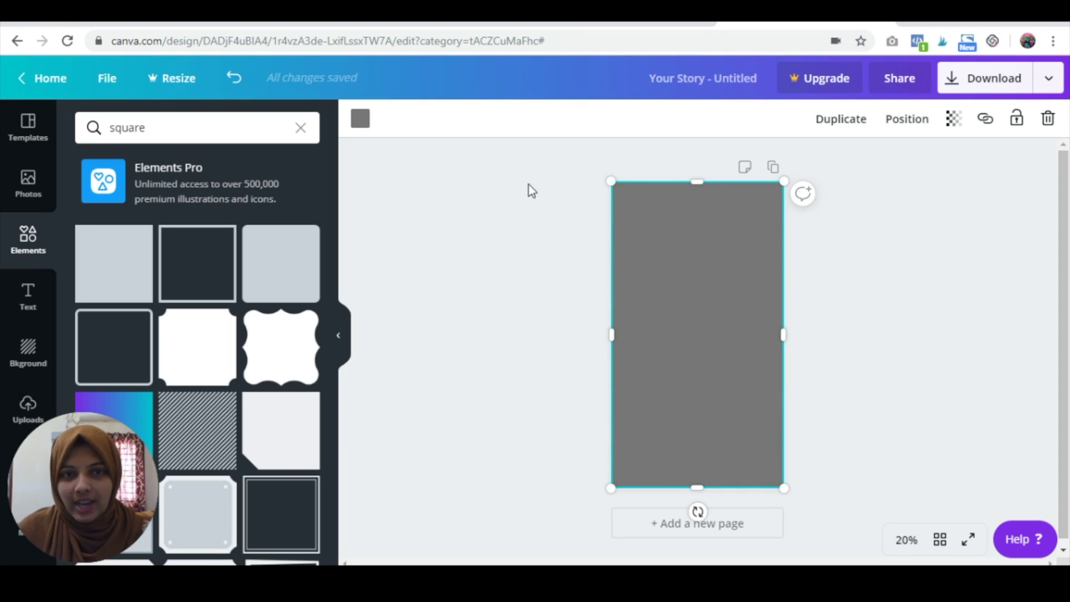
Recolour the full-page square with hex #fa5595, then deselect it
click(360, 124)
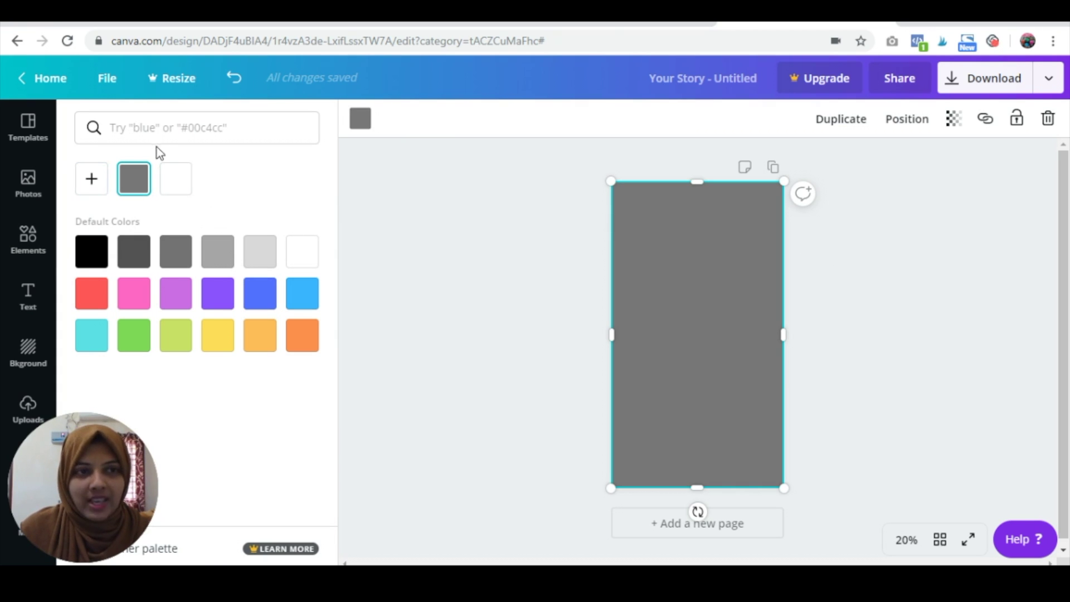
text(#)
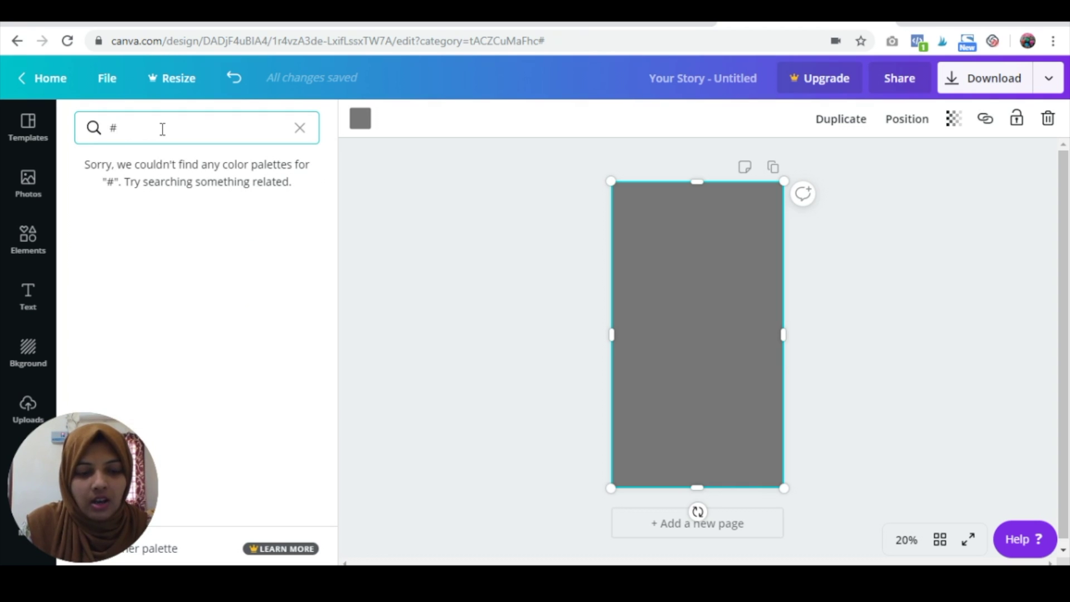
text(fa5595)
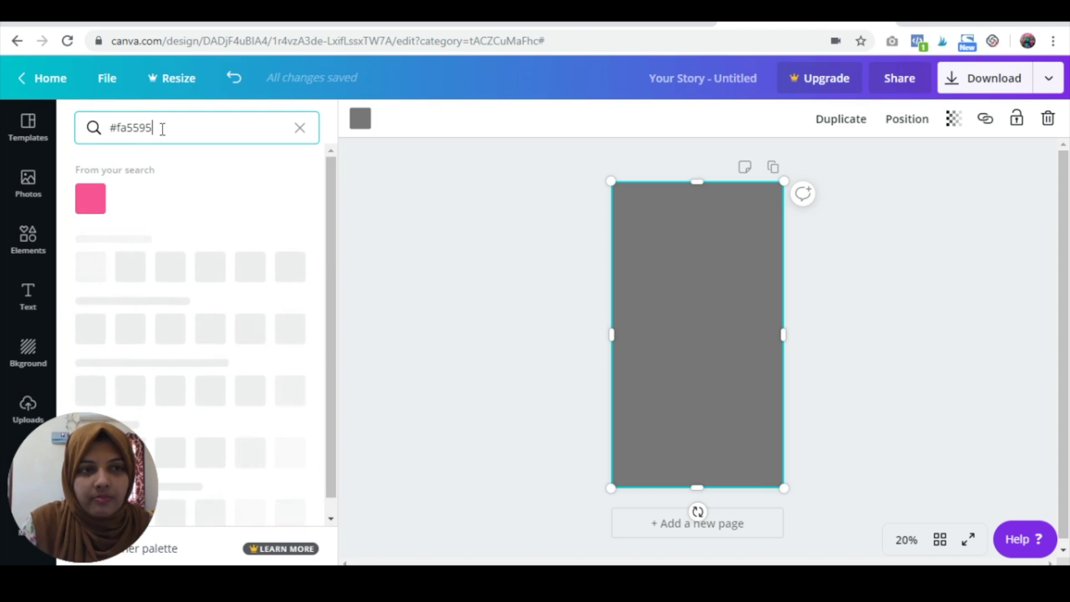
click(87, 203)
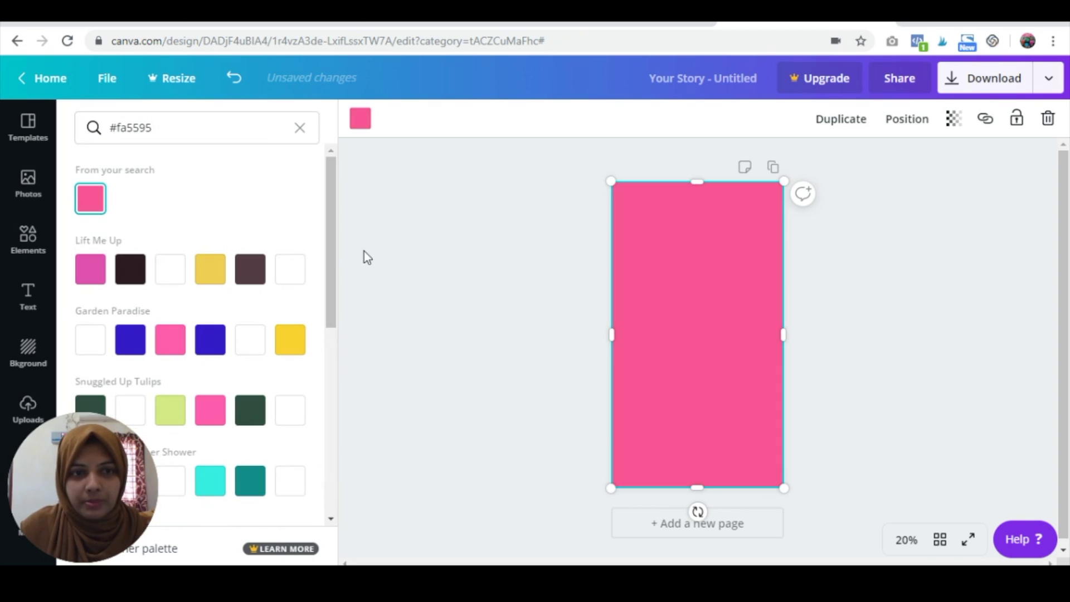
click(755, 267)
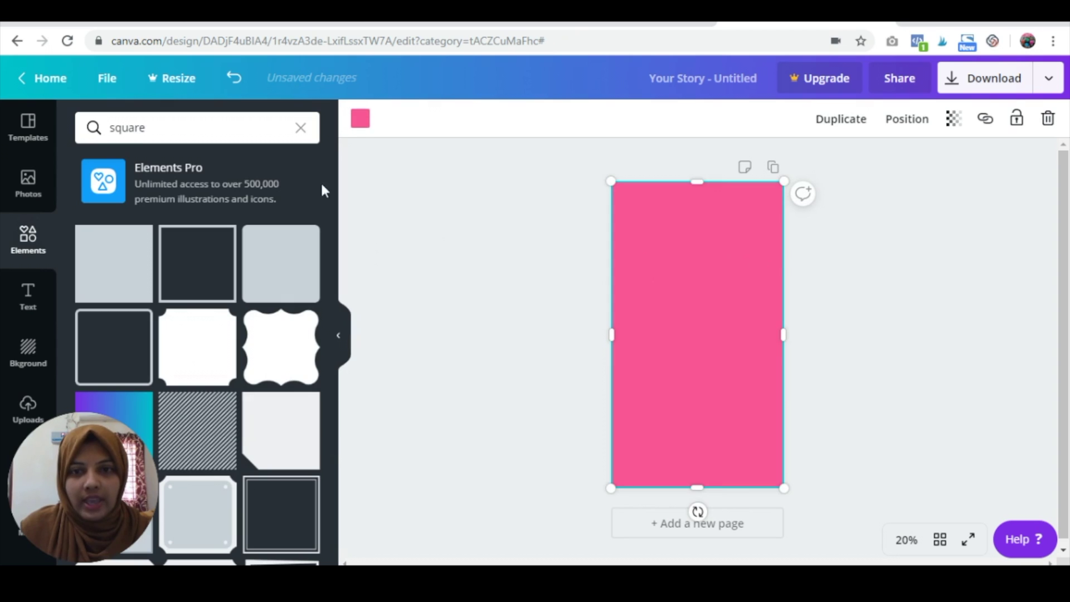
click(360, 121)
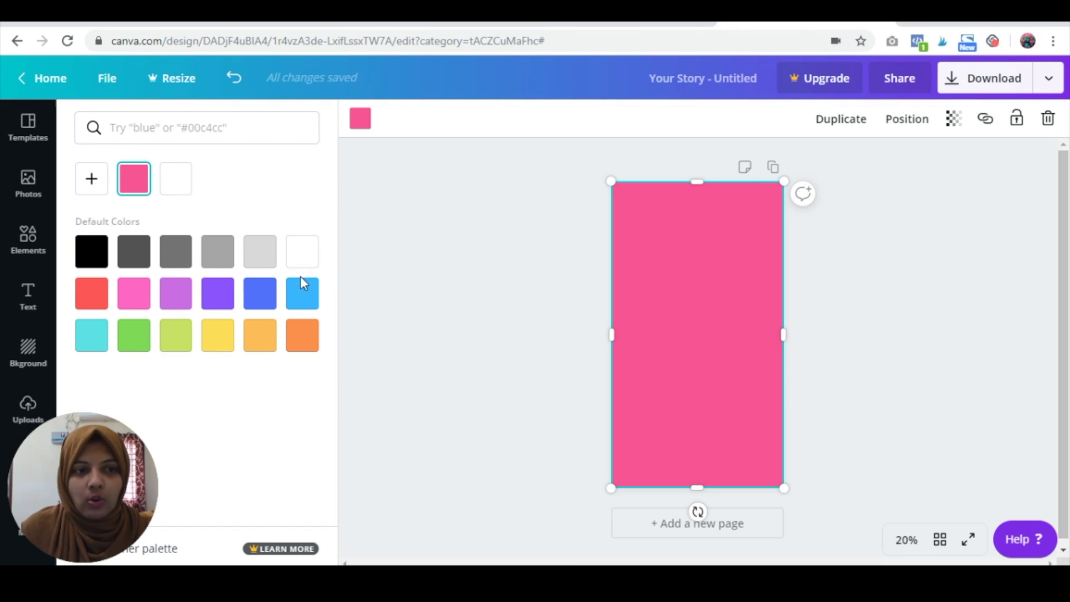
click(534, 290)
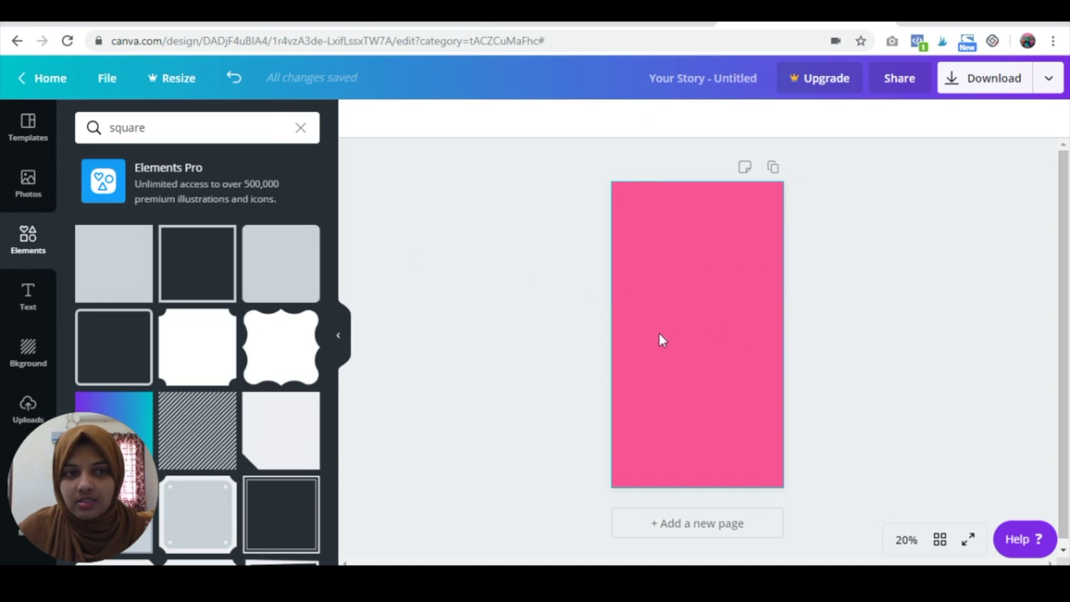
Search Elements for 'circle' and add the plain white circle to the page
click(162, 132)
click(27, 244)
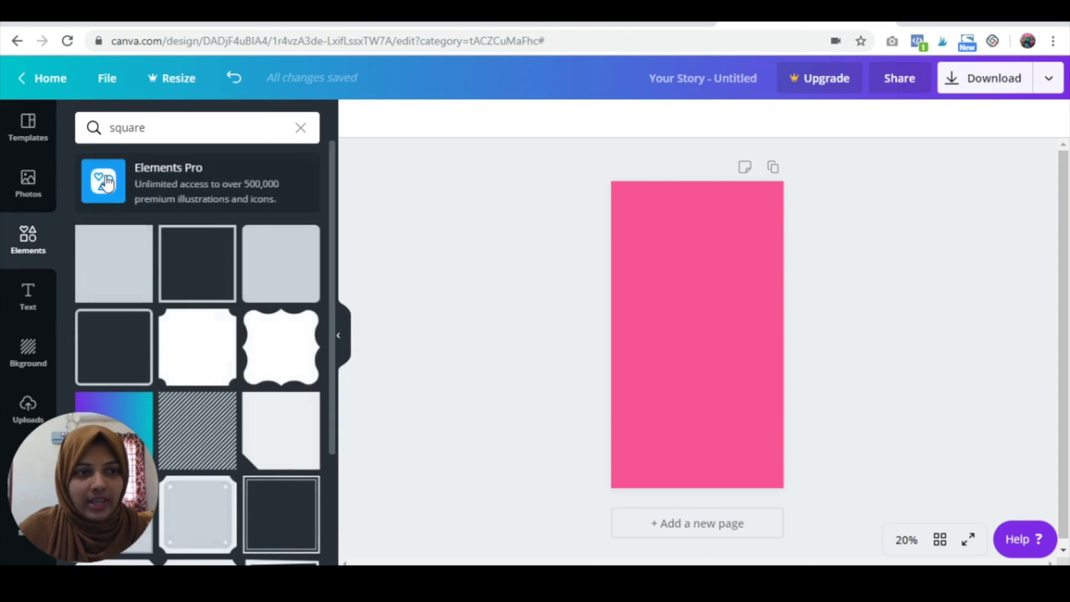
click(136, 125)
double_click(137, 126)
text(circ)
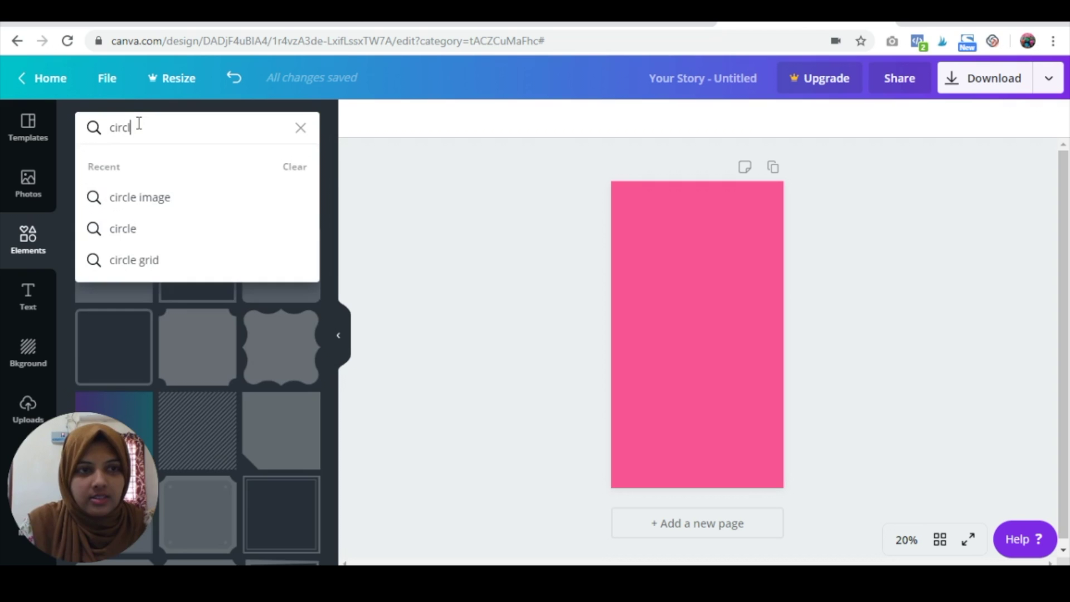
text(le)
key(Return)
click(138, 269)
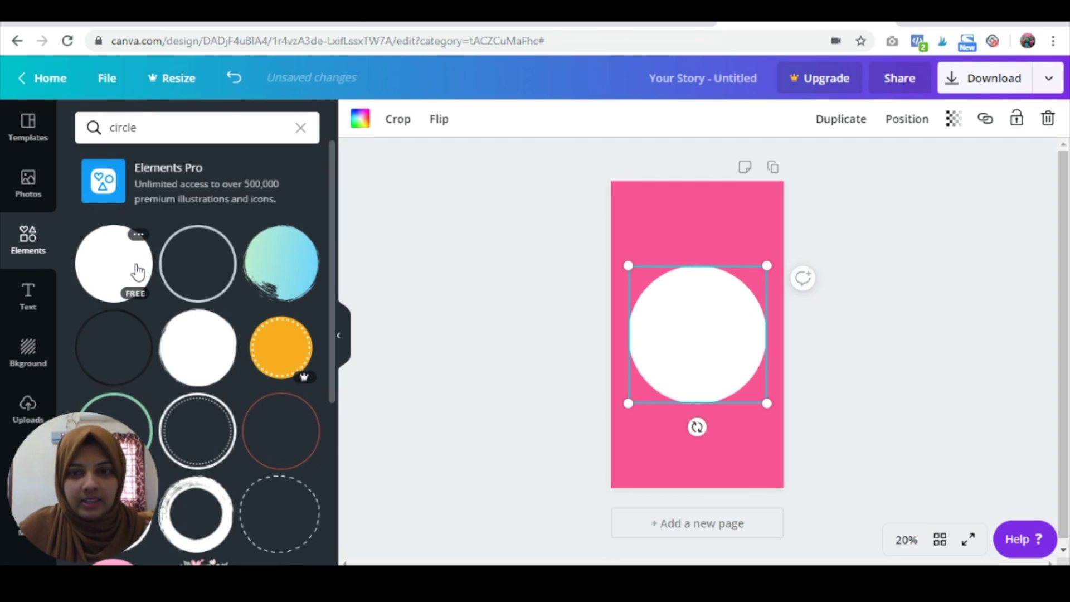
Shrink the white circle slightly and re-centre it, comparing with the Instagram covers
drag(699, 341, 700, 343)
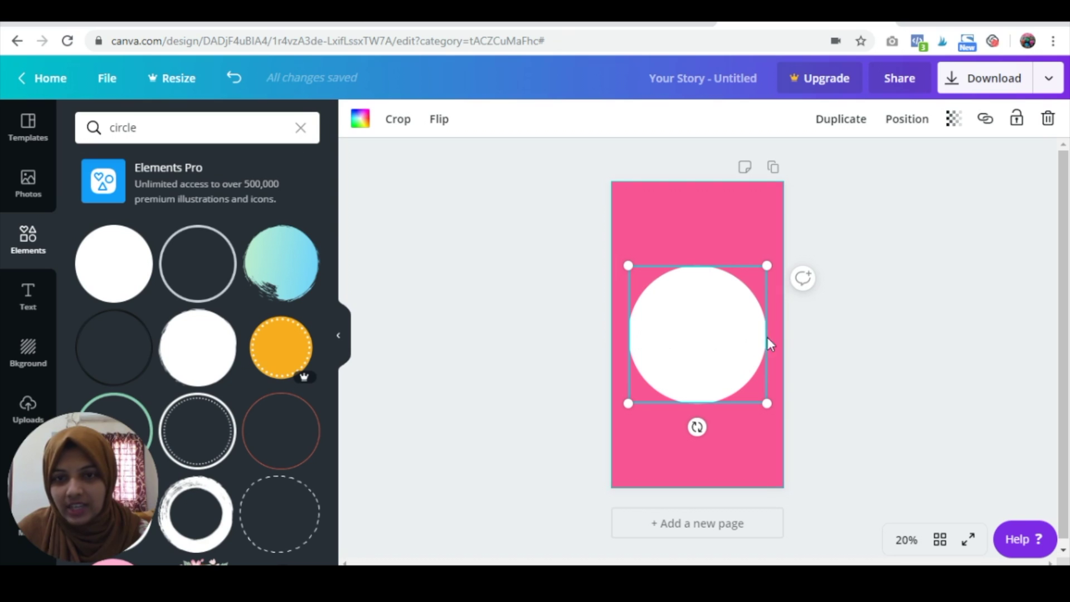
click(401, 21)
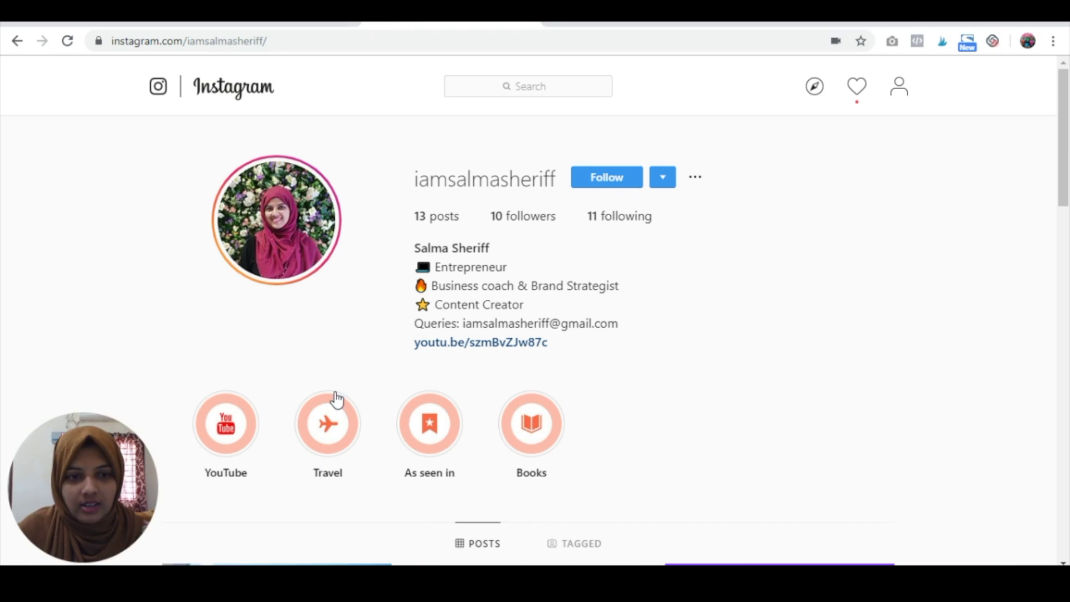
scroll(335, 399, down, 2)
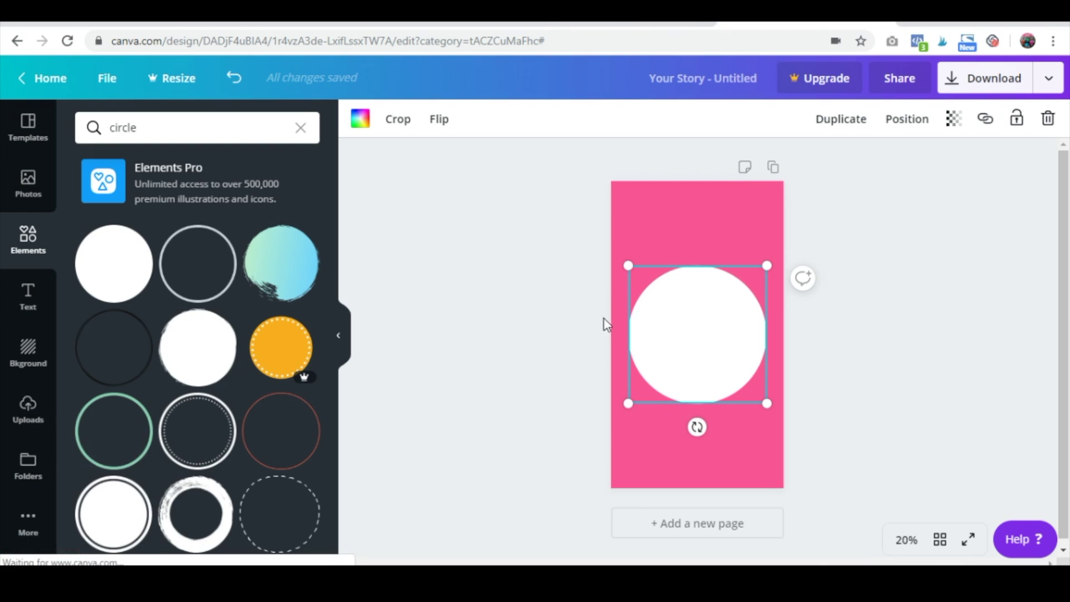
drag(628, 403, 638, 394)
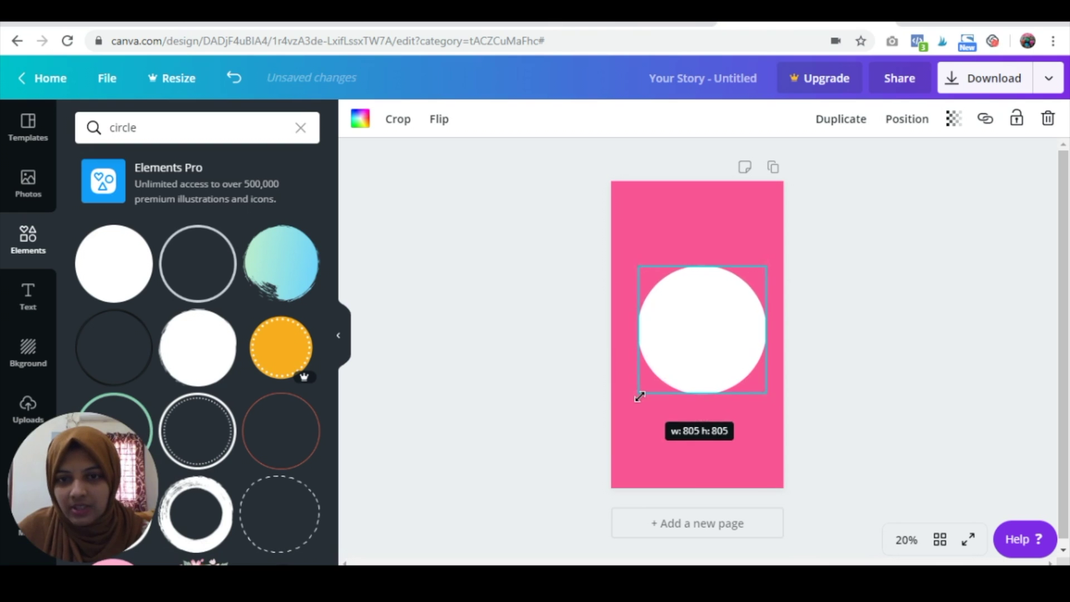
drag(700, 346, 695, 346)
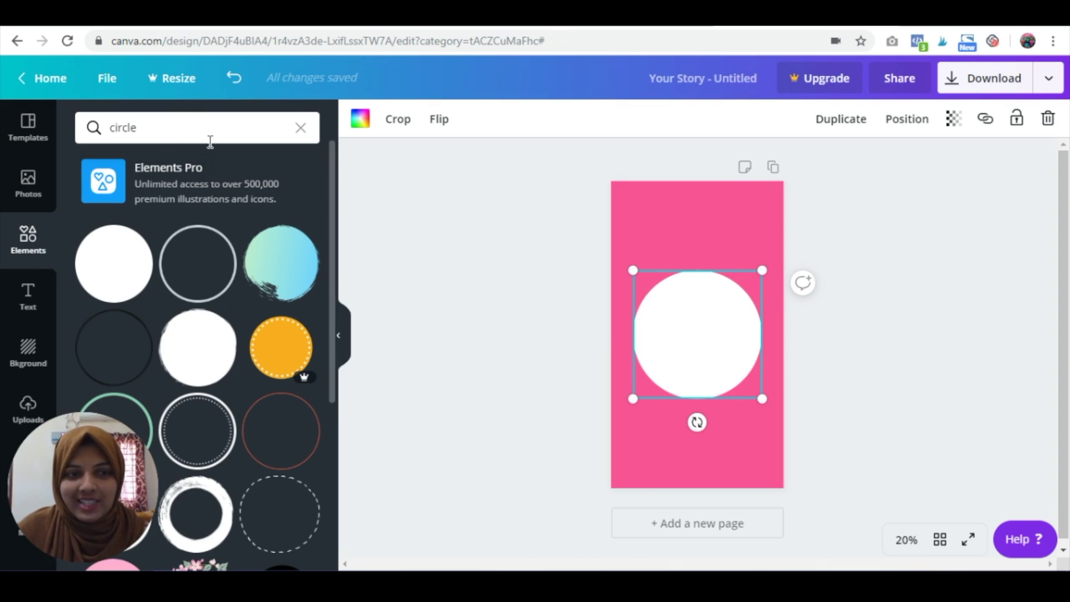
double_click(171, 128)
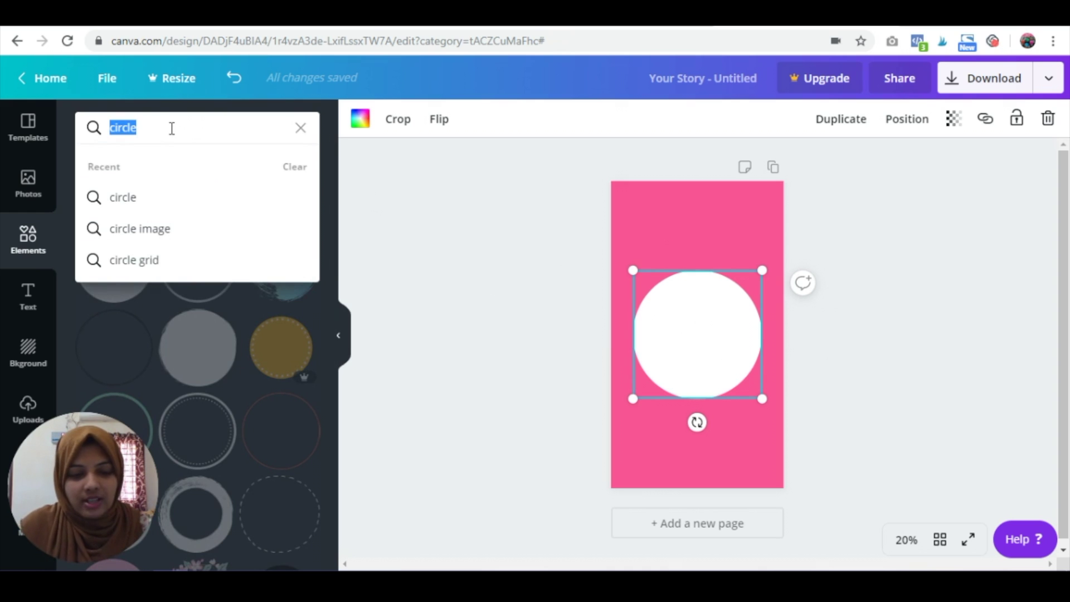
text(laptop)
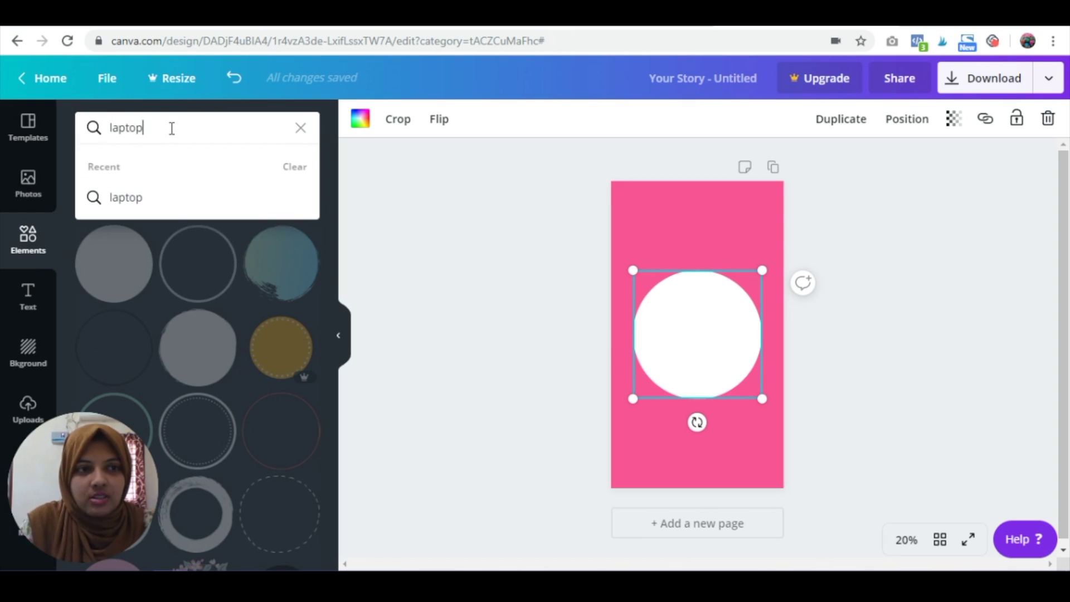
Add the line-art laptop graphic and enlarge it inside the white circle
click(126, 198)
scroll(216, 372, down, 3)
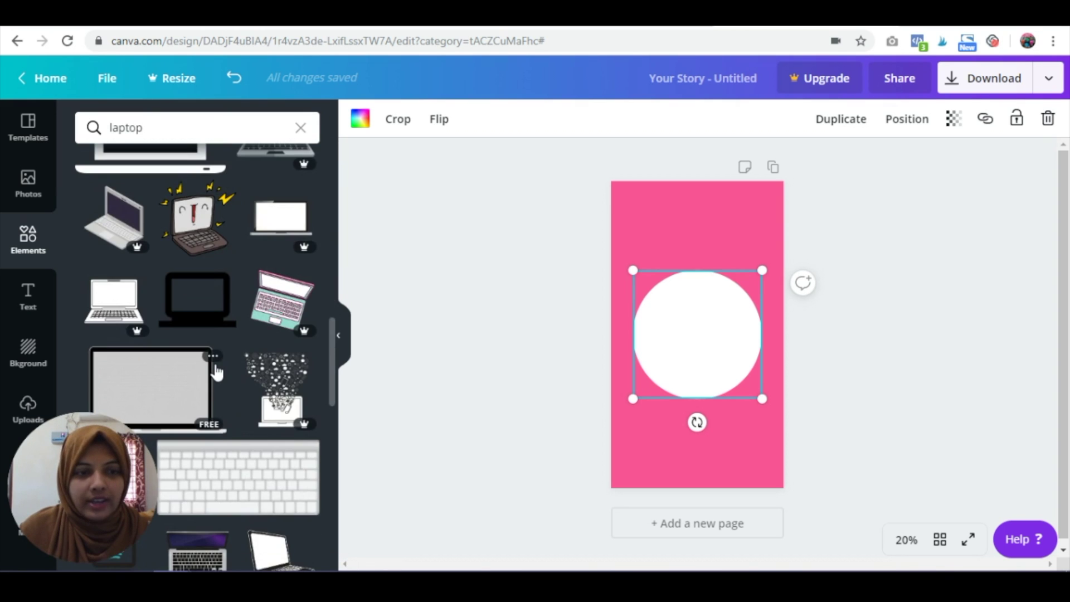
scroll(215, 372, down, 2)
scroll(216, 372, down, 1)
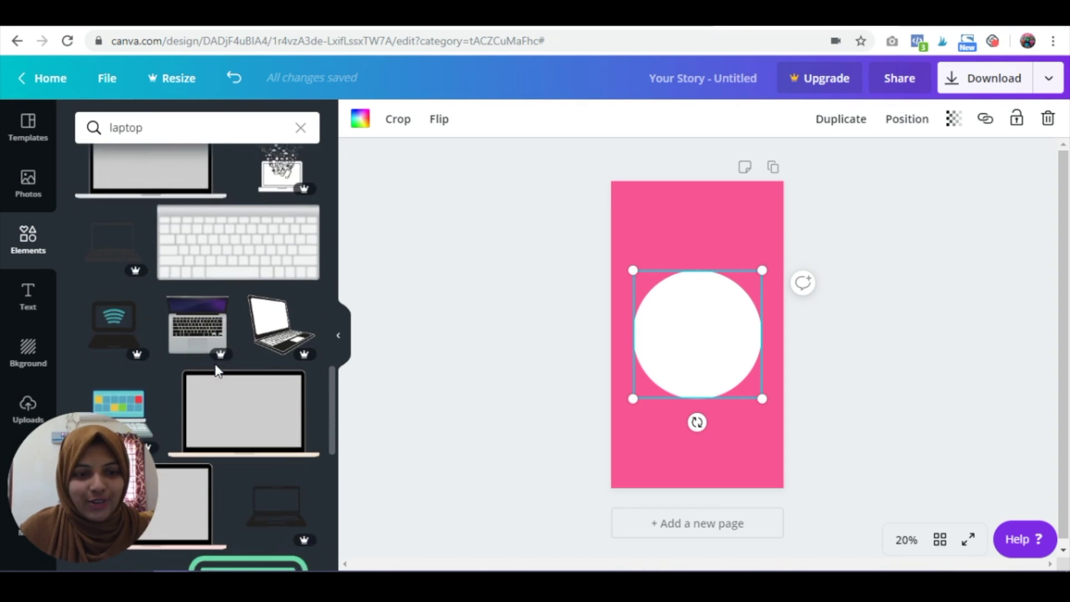
scroll(215, 372, down, 2)
scroll(215, 372, down, 1)
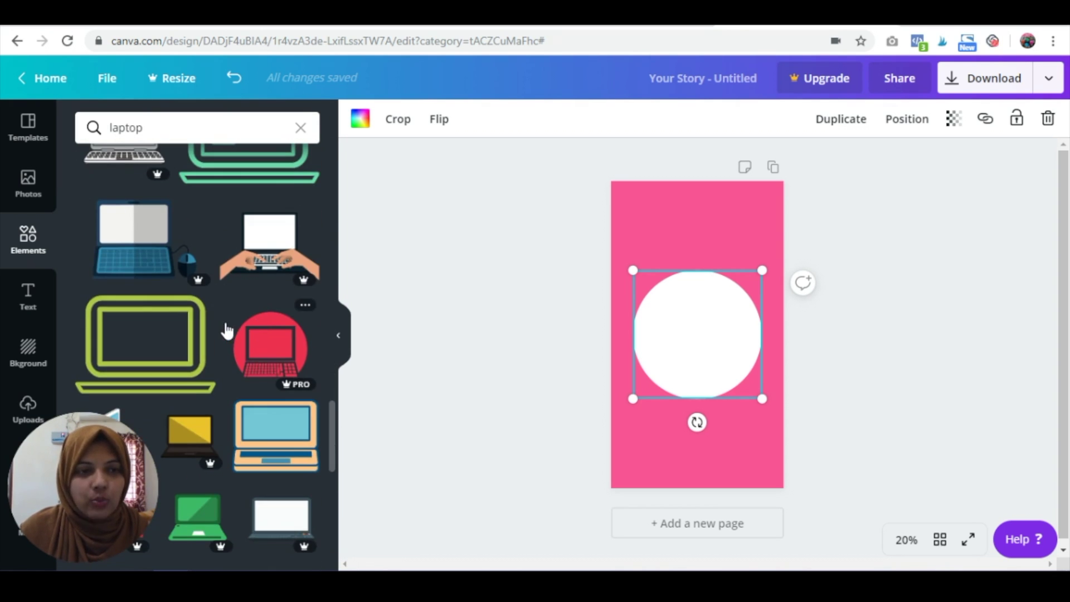
scroll(226, 324, down, 2)
scroll(224, 324, down, 2)
mouse_move(198, 288)
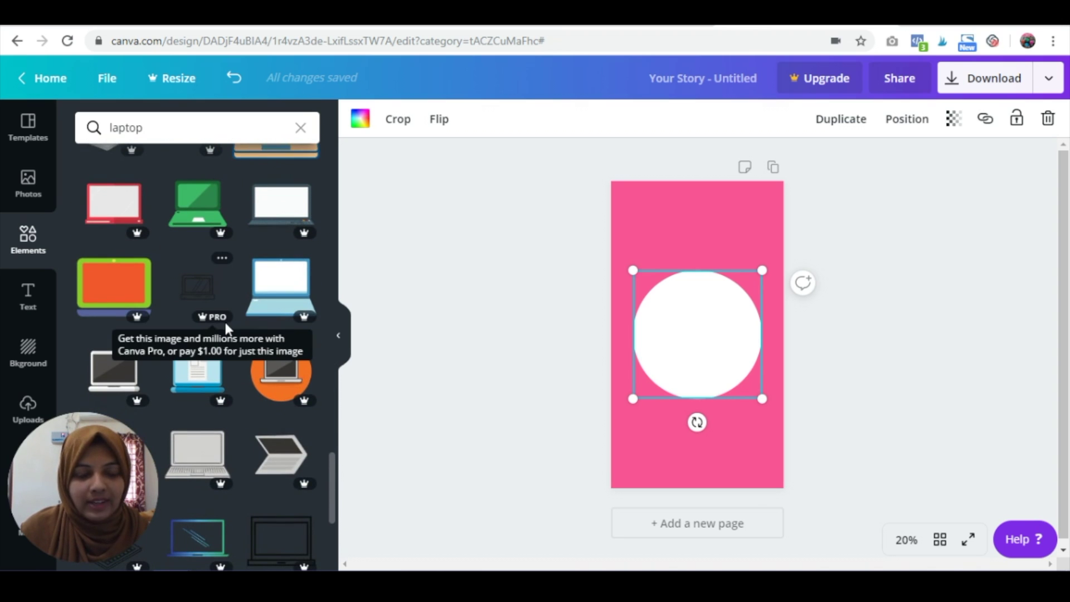
scroll(224, 320, down, 2)
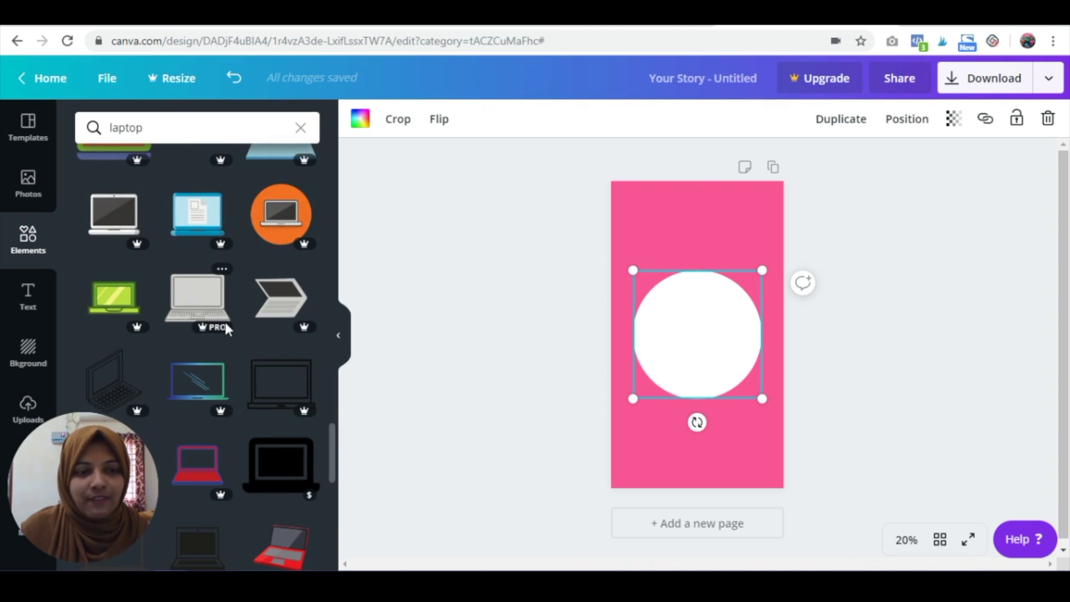
scroll(225, 322, down, 2)
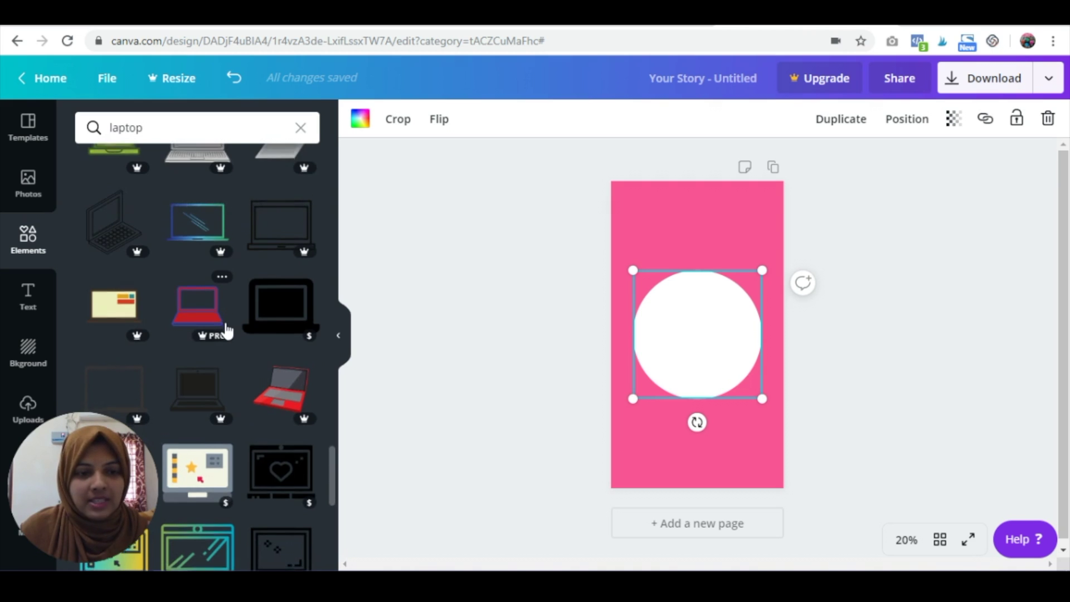
scroll(225, 321, down, 2)
scroll(225, 330, down, 2)
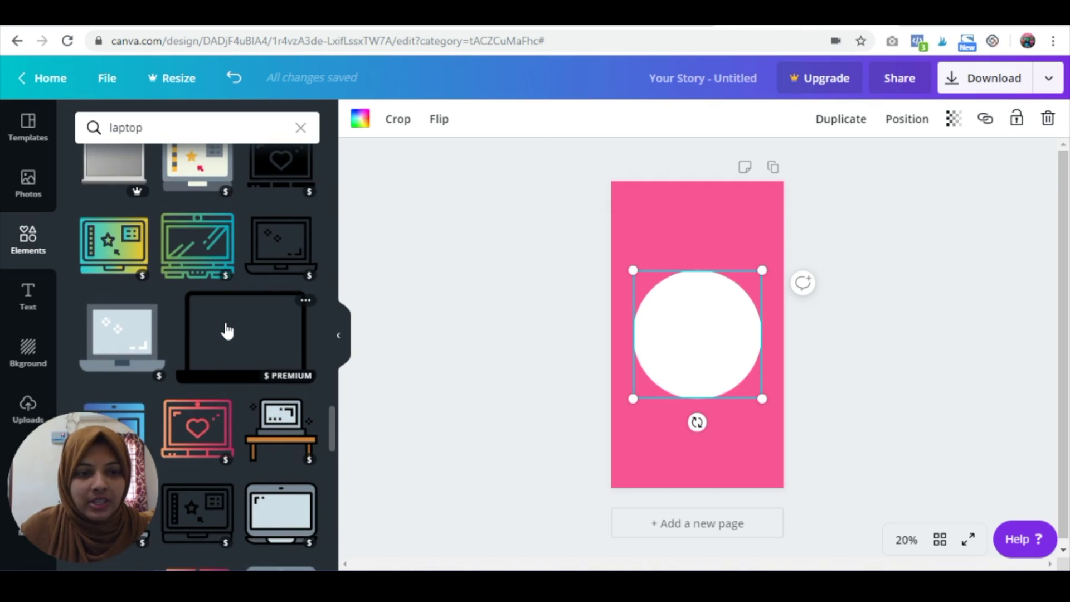
scroll(225, 330, up, 10)
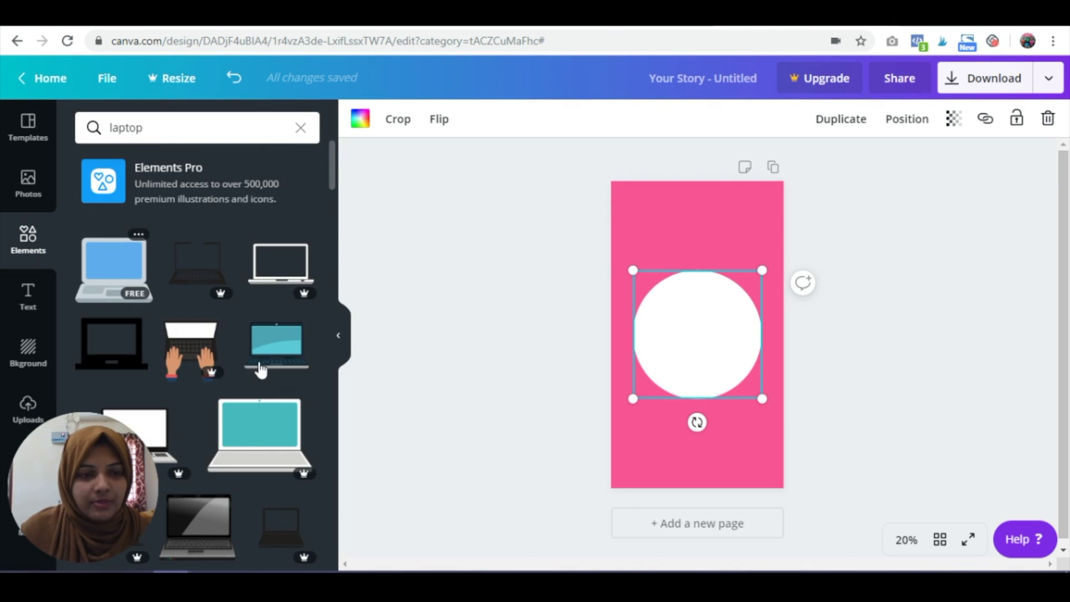
scroll(259, 370, down, 2)
scroll(263, 376, down, 2)
scroll(262, 375, down, 2)
scroll(263, 376, down, 2)
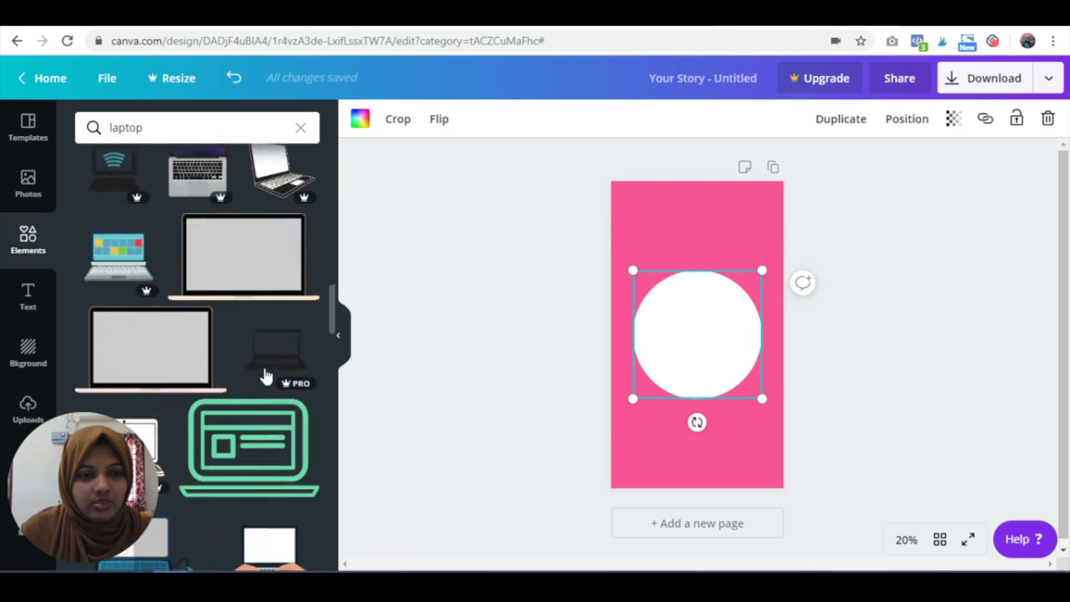
click(248, 426)
drag(759, 379, 706, 345)
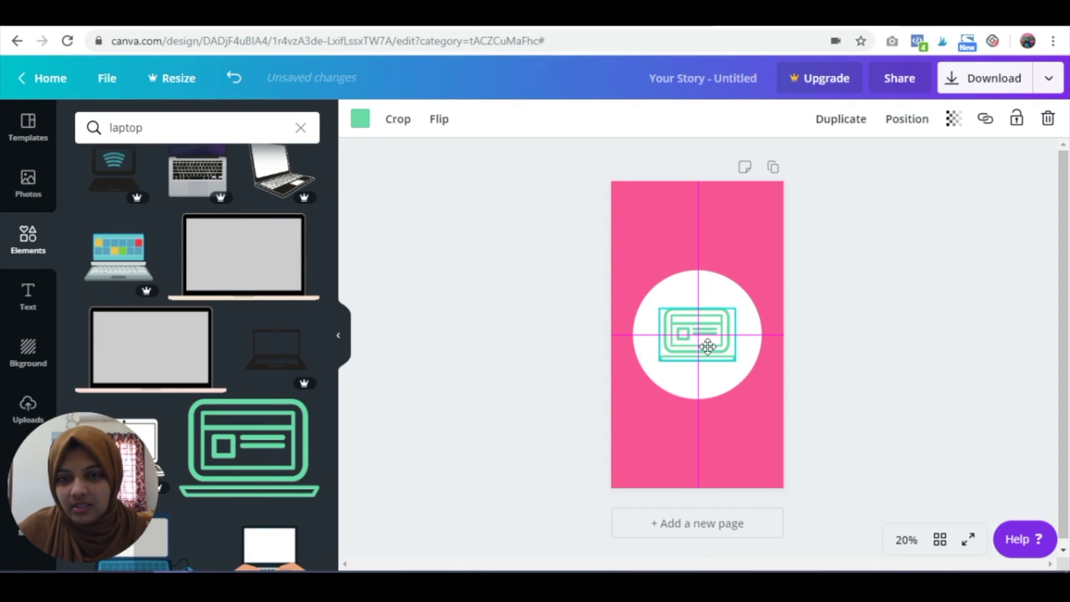
Colour the laptop icon pink, after trying black and blue
click(358, 129)
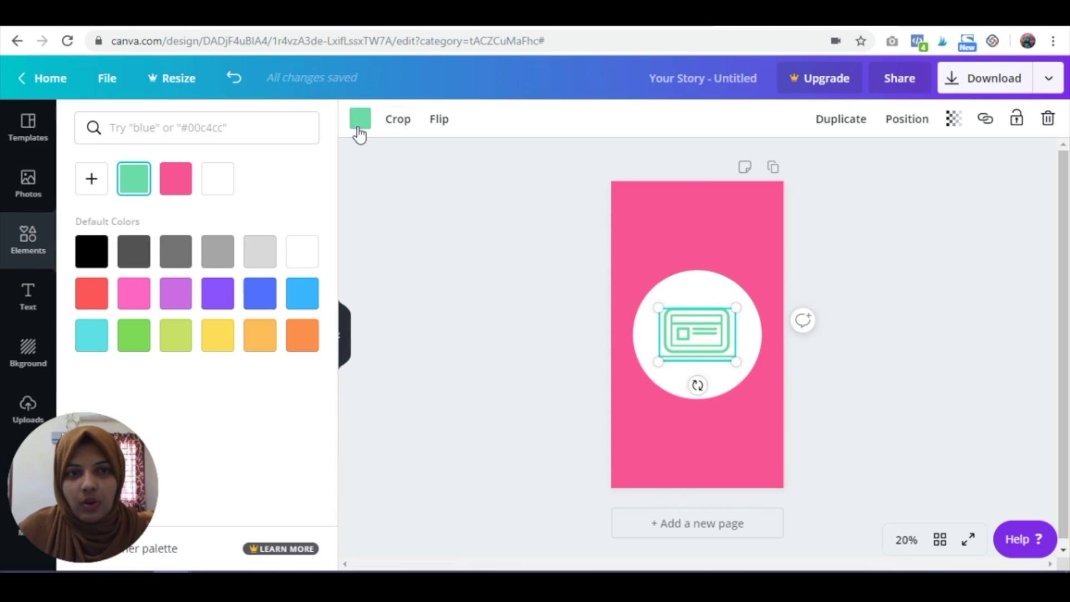
click(92, 253)
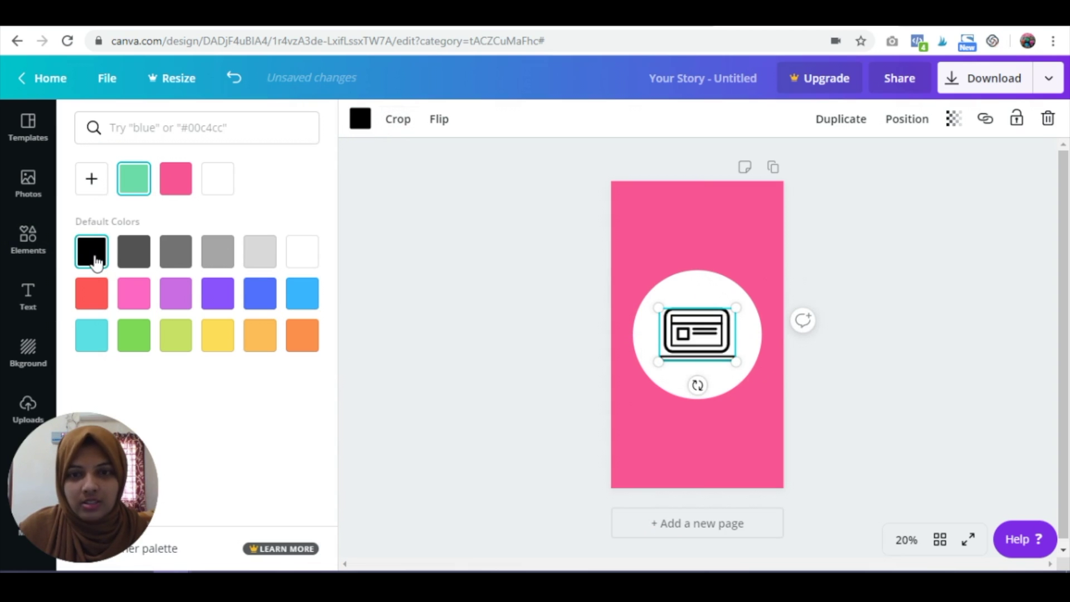
click(188, 178)
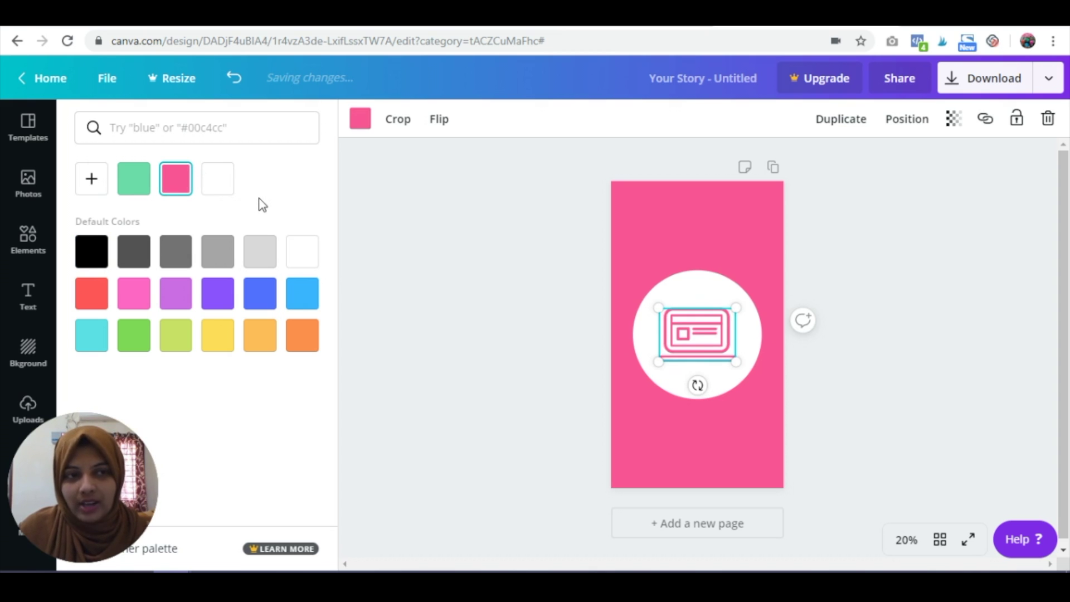
click(308, 300)
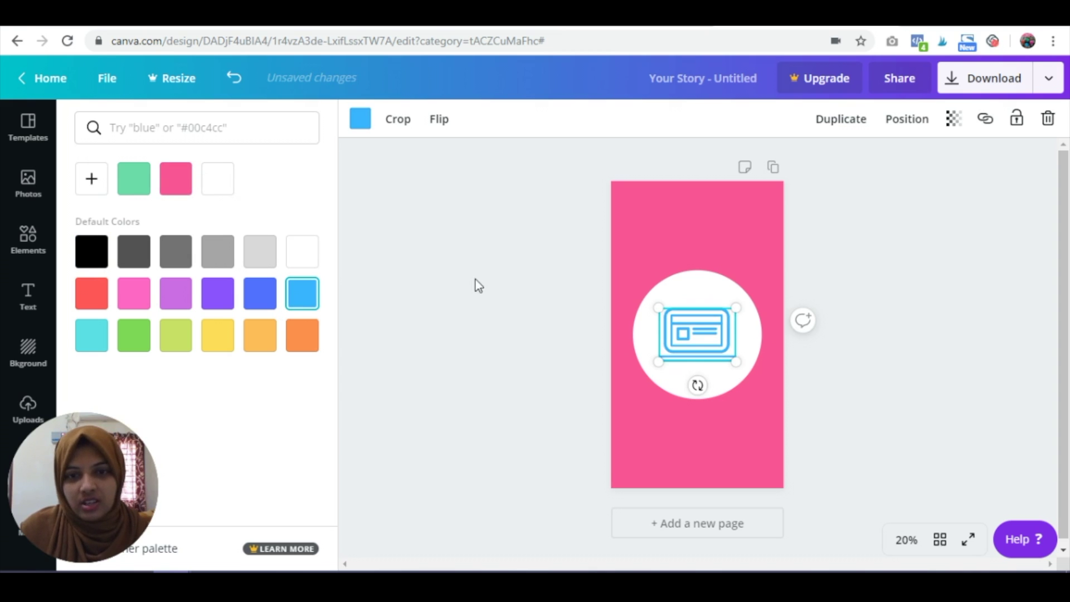
click(176, 188)
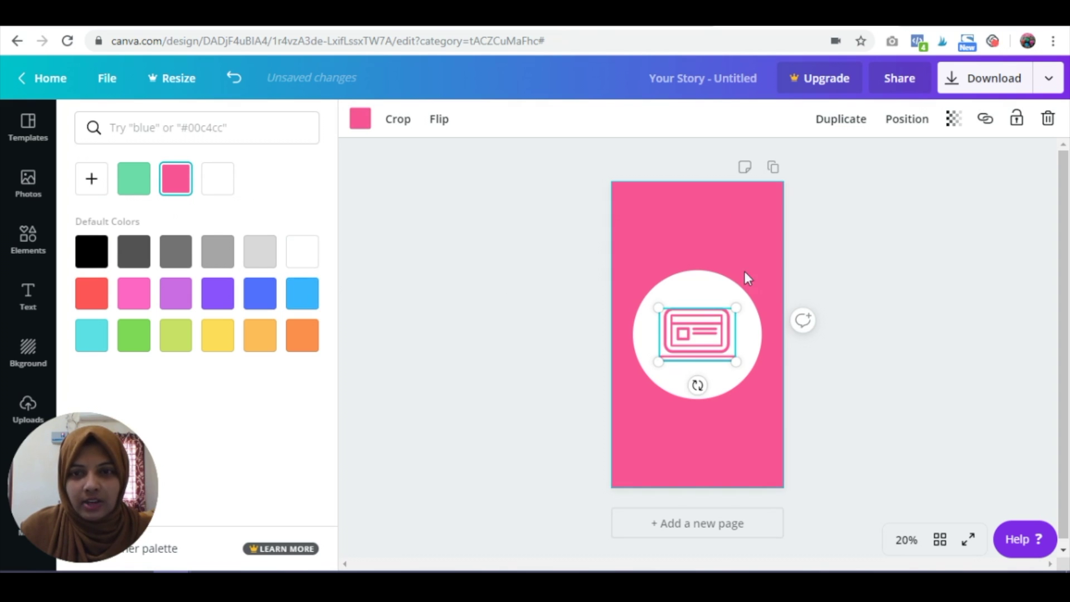
click(834, 388)
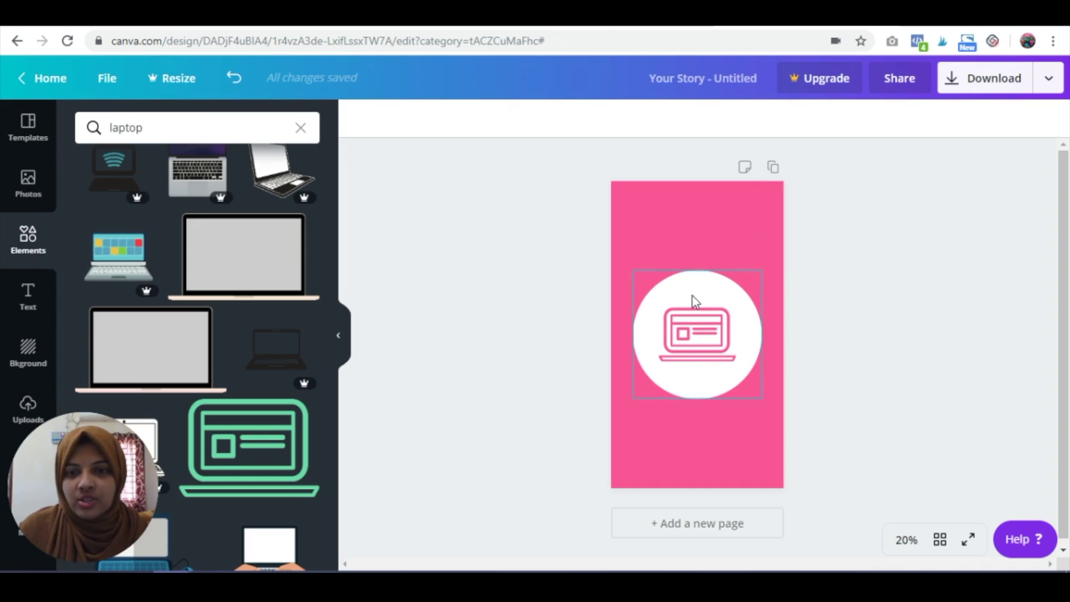
Duplicate the pink laptop page to make the blue and purple chat-icon pages
click(774, 168)
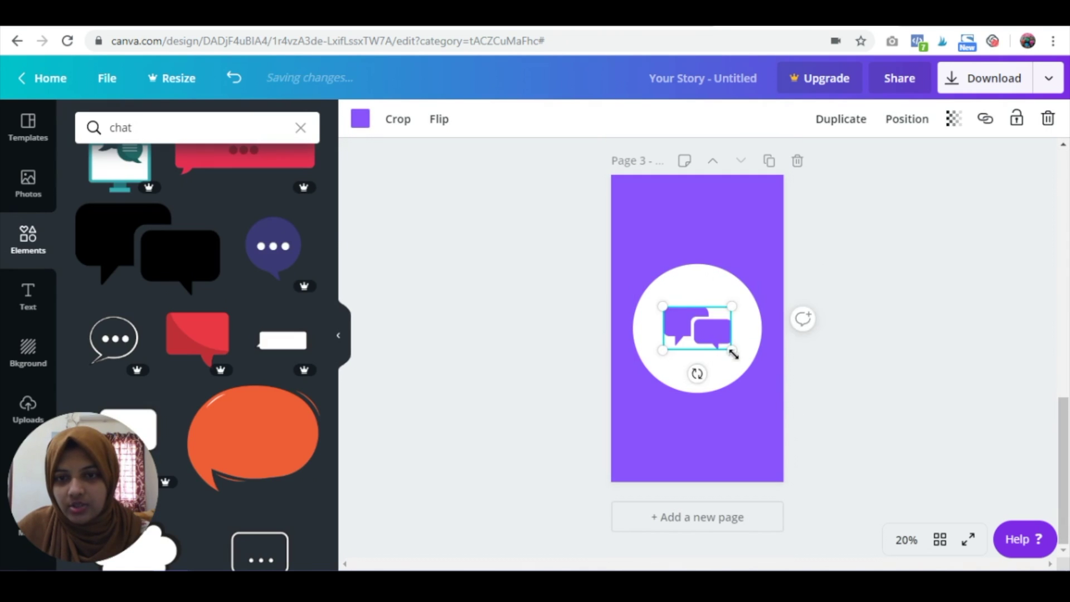
drag(734, 355, 733, 352)
click(872, 373)
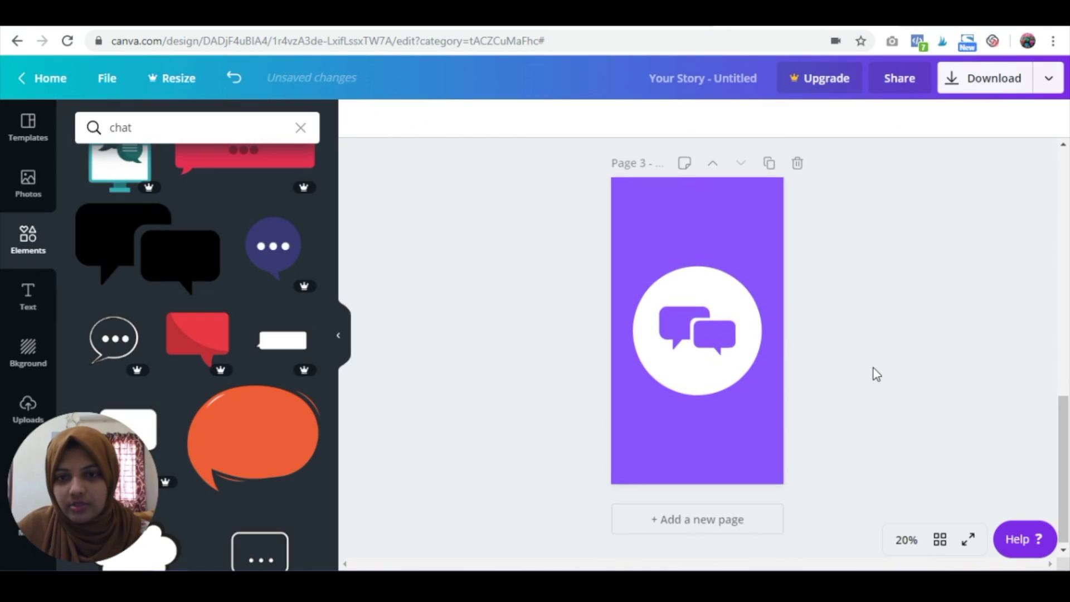
scroll(872, 373, up, 5)
scroll(872, 373, up, 3)
scroll(871, 373, down, 2)
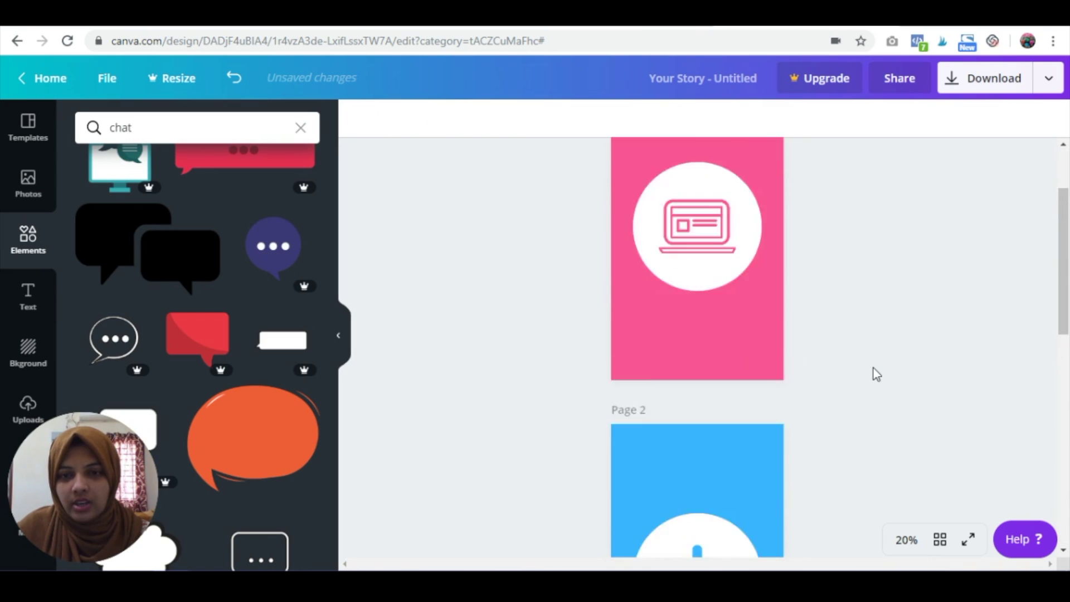
scroll(871, 374, down, 5)
scroll(872, 373, down, 3)
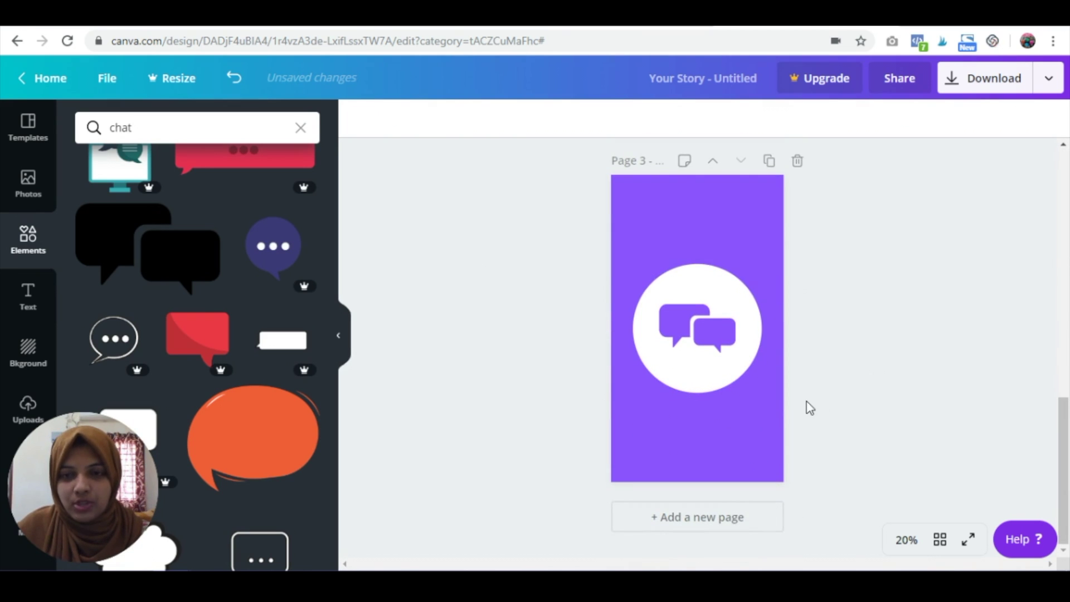
scroll(810, 406, up, 8)
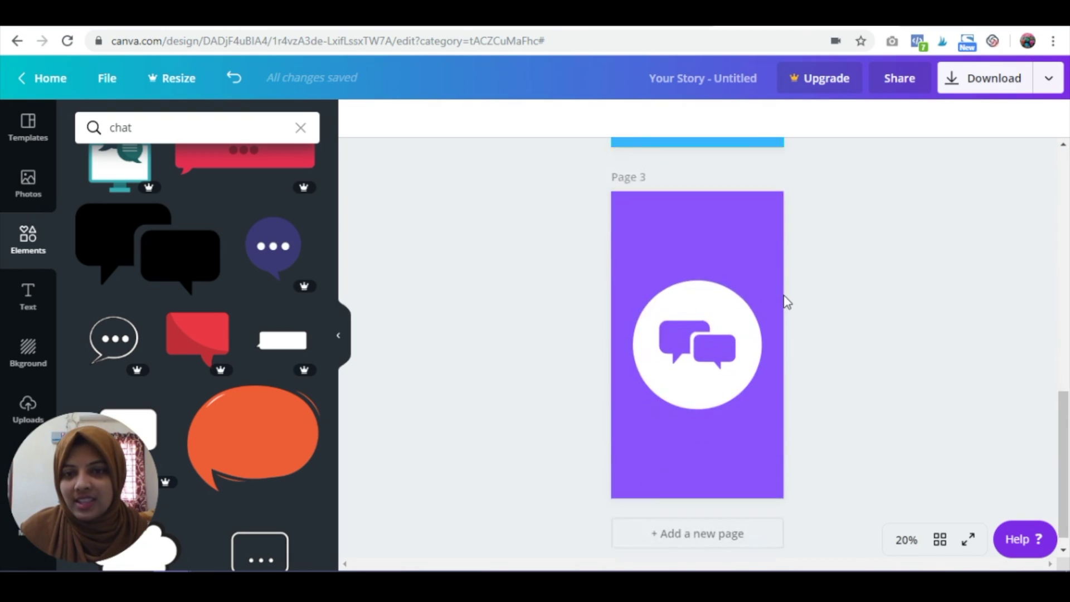
scroll(784, 303, up, 10)
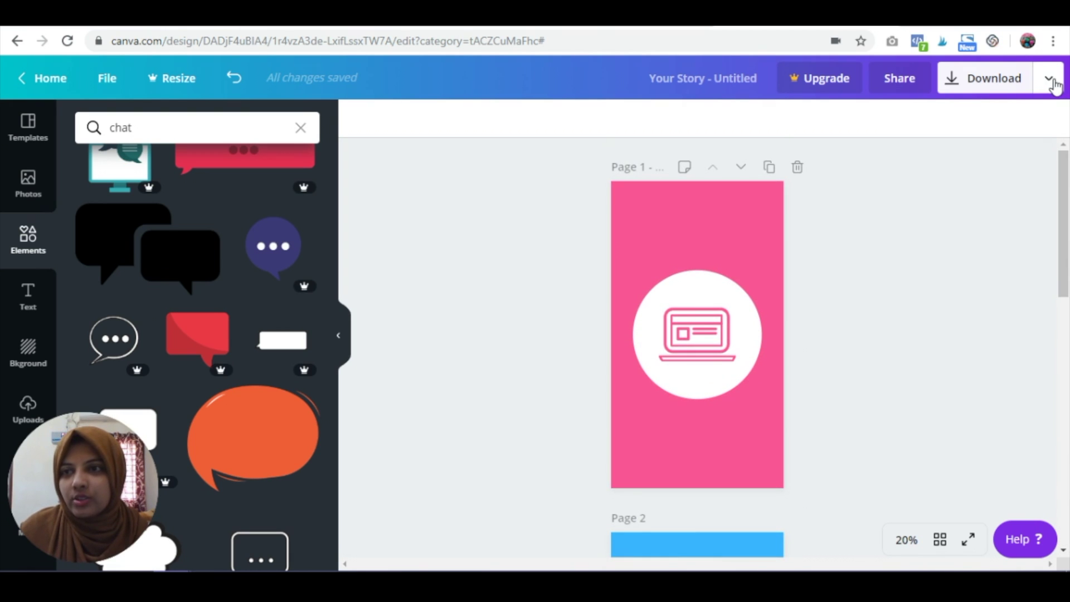
Download all three pages as PNG images in Untitled design.zip
click(999, 88)
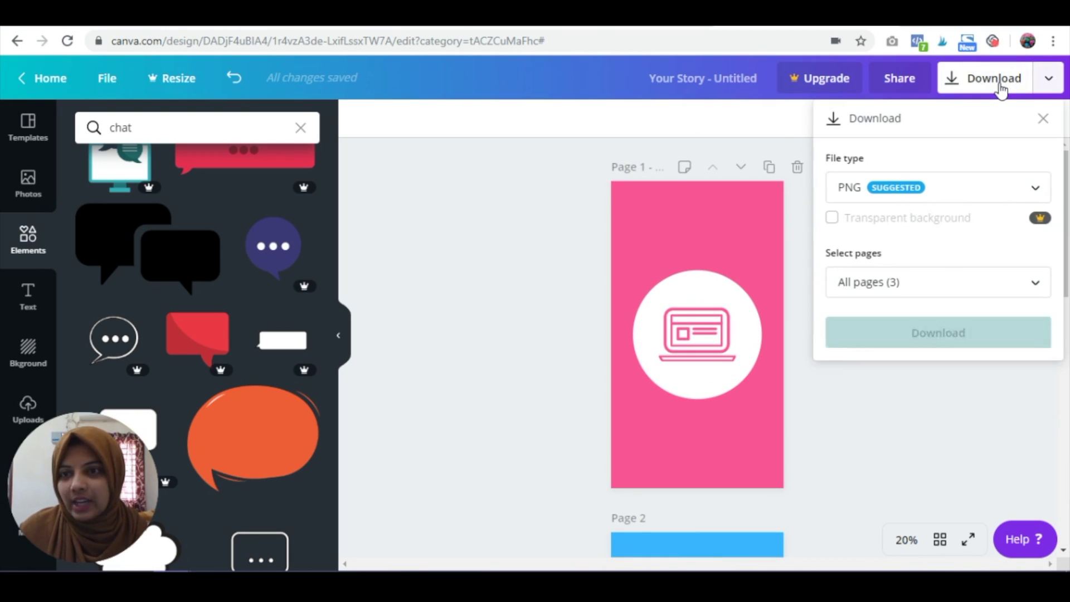
click(890, 286)
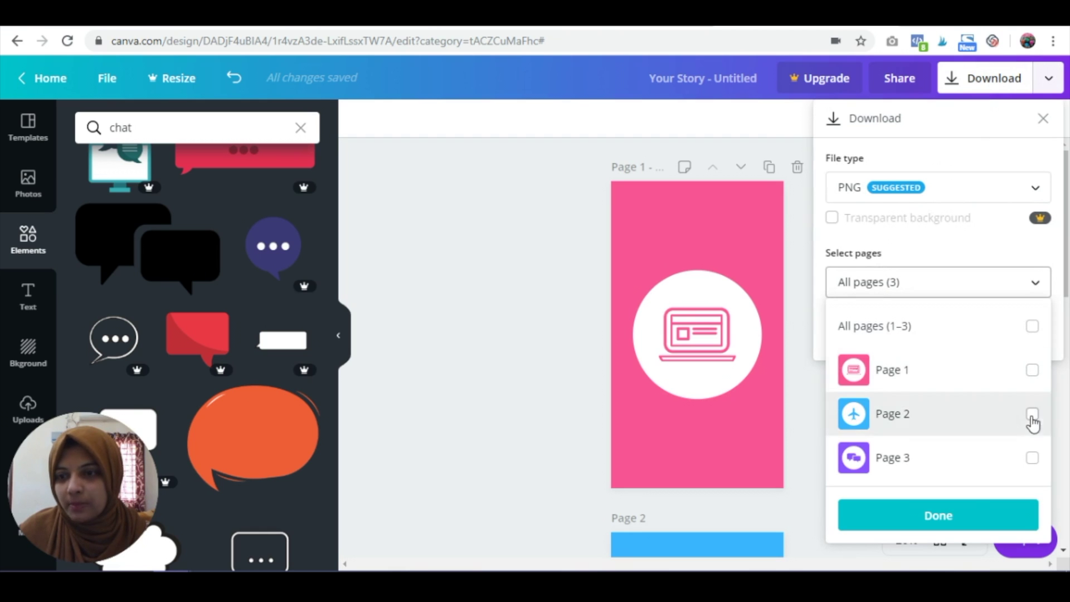
click(867, 286)
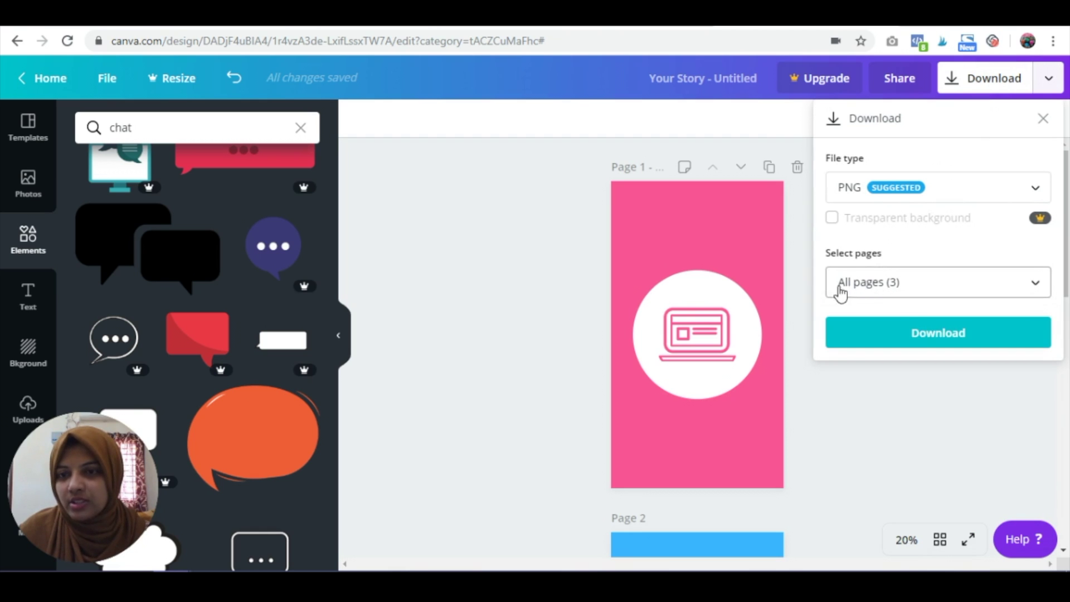
click(956, 338)
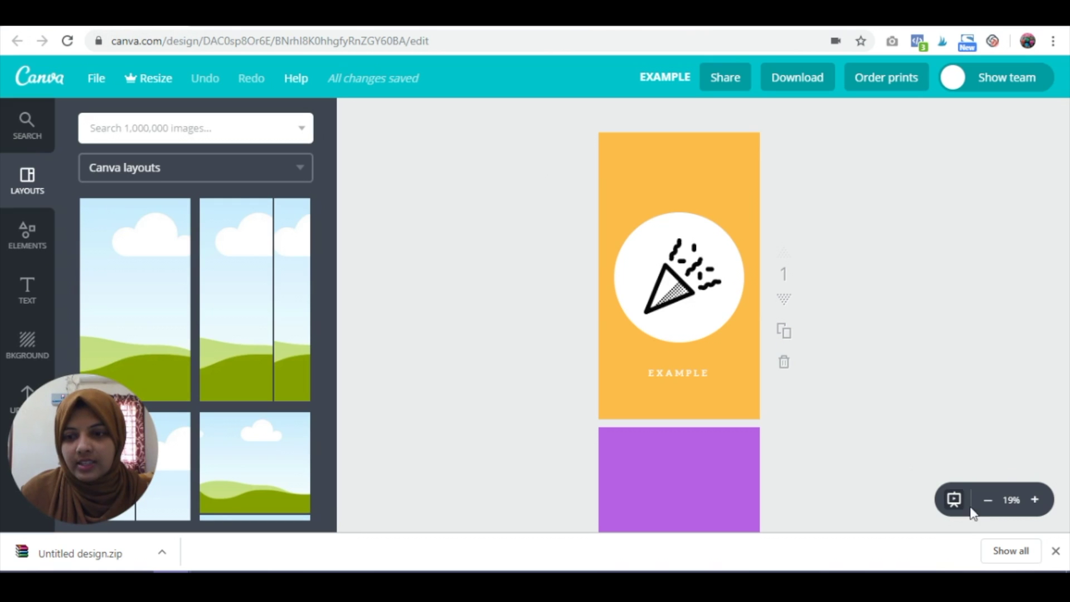
click(1034, 499)
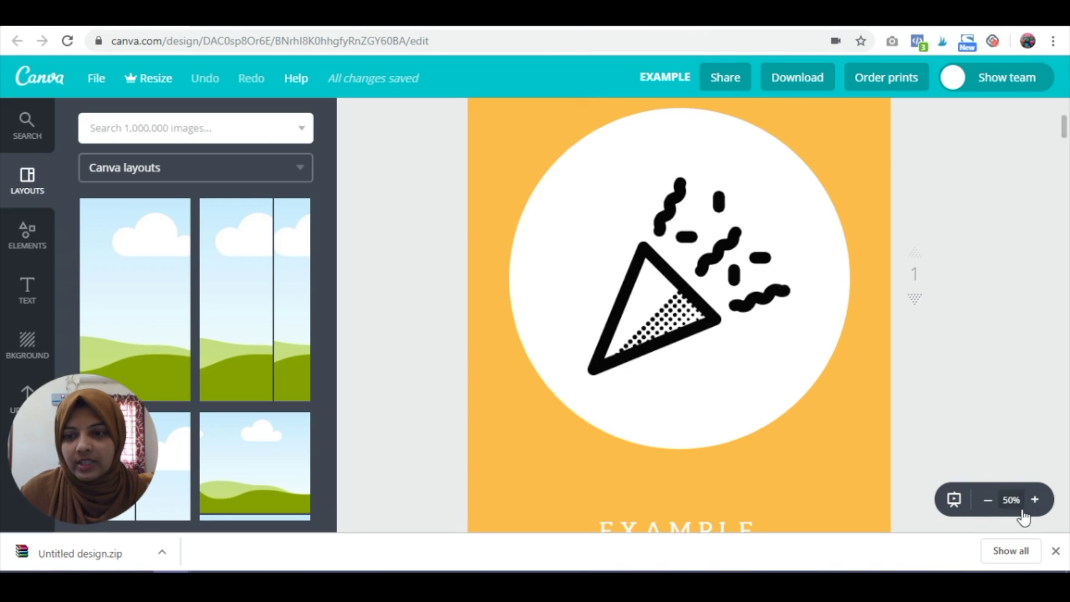
click(987, 499)
scroll(910, 341, up, 5)
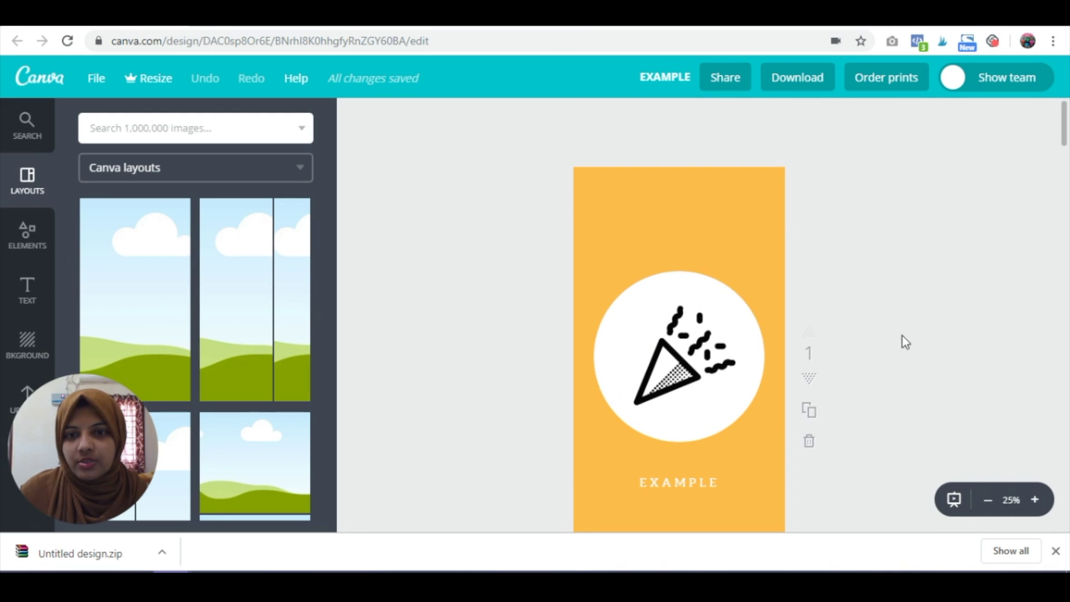
scroll(893, 313, down, 2)
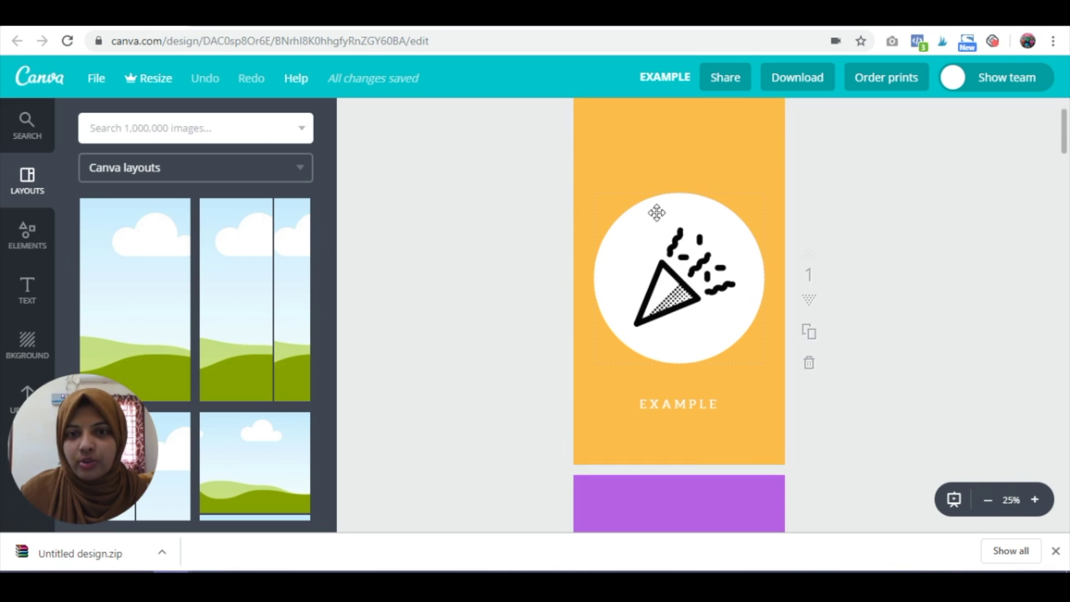
scroll(675, 284, down, 2)
double_click(678, 351)
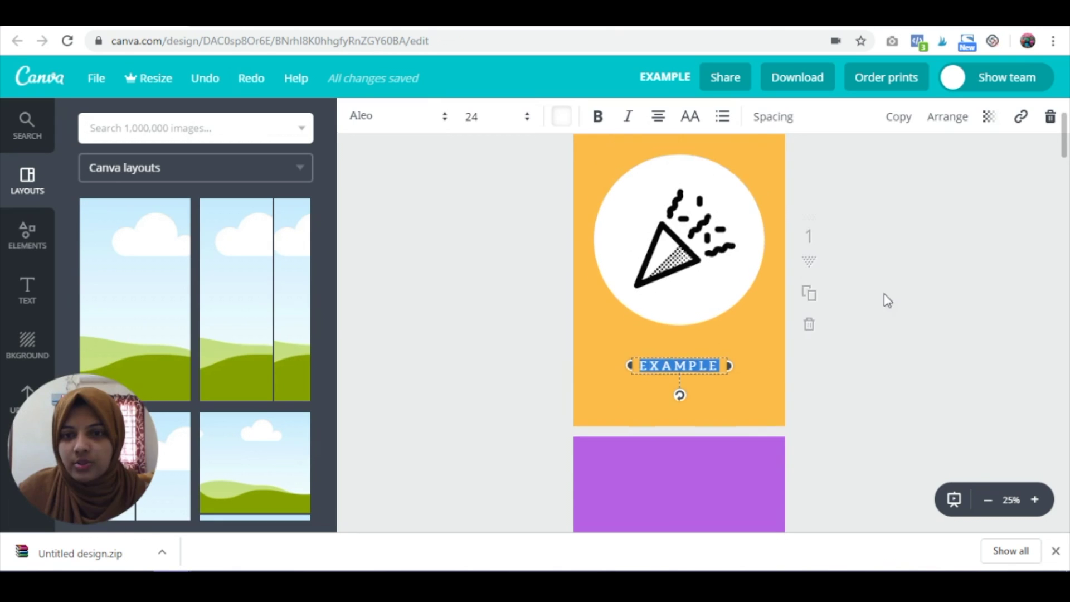
key(Escape)
click(865, 305)
scroll(867, 311, down, 2)
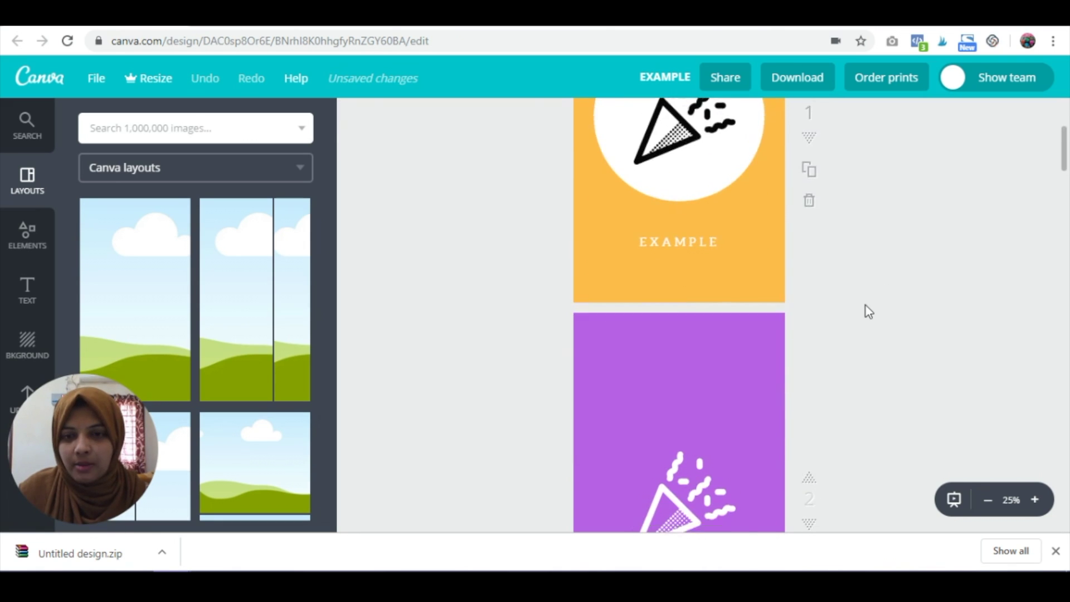
scroll(867, 311, down, 1)
scroll(869, 311, down, 2)
scroll(853, 312, up, 2)
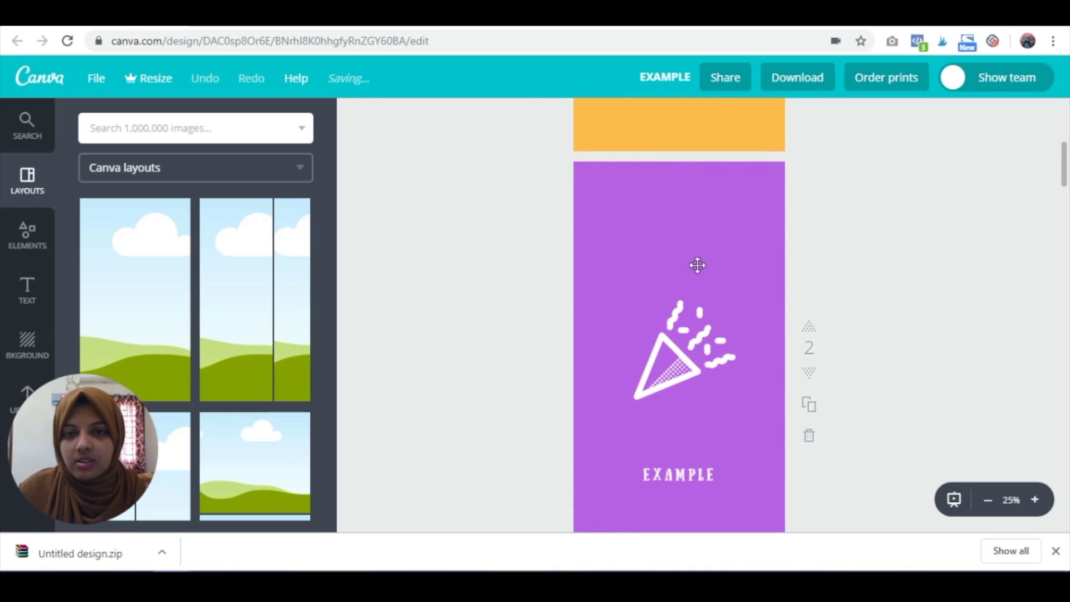
click(664, 344)
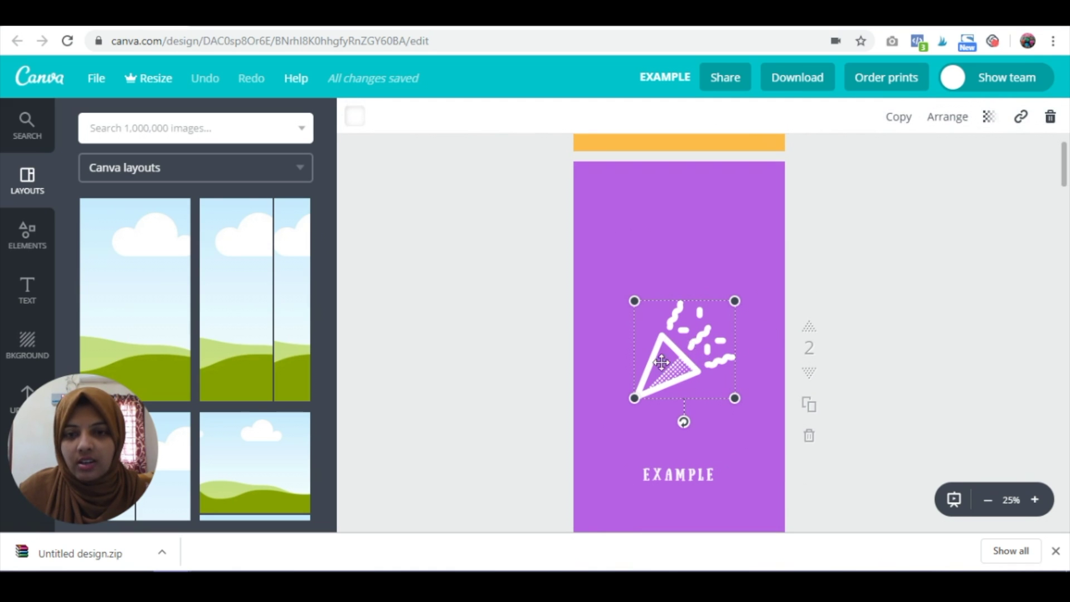
scroll(845, 352, down, 5)
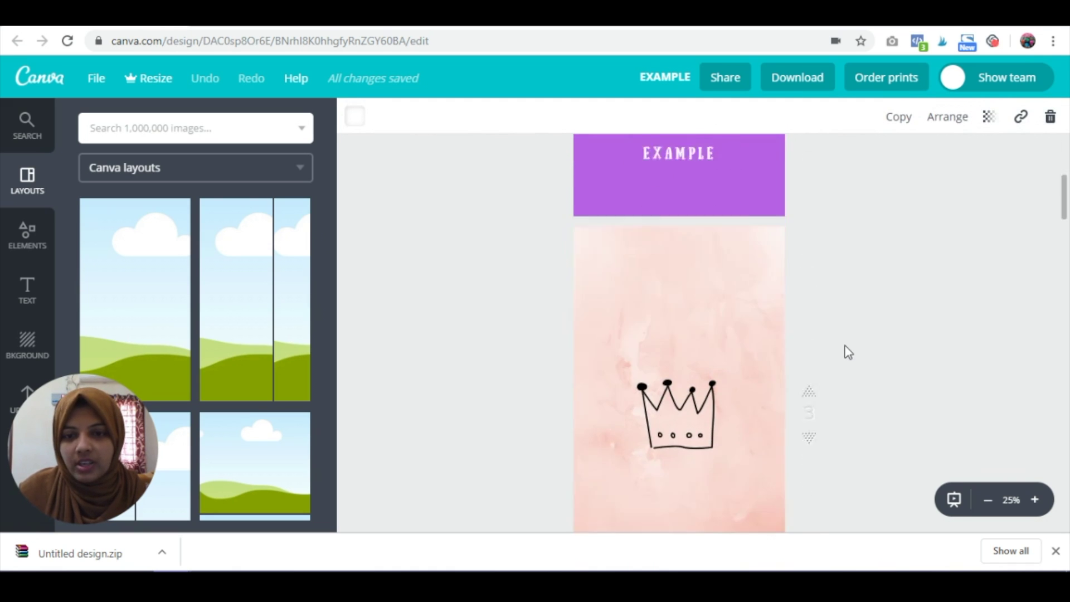
Select the pink crown page's background and show the background colours and patterns
click(776, 380)
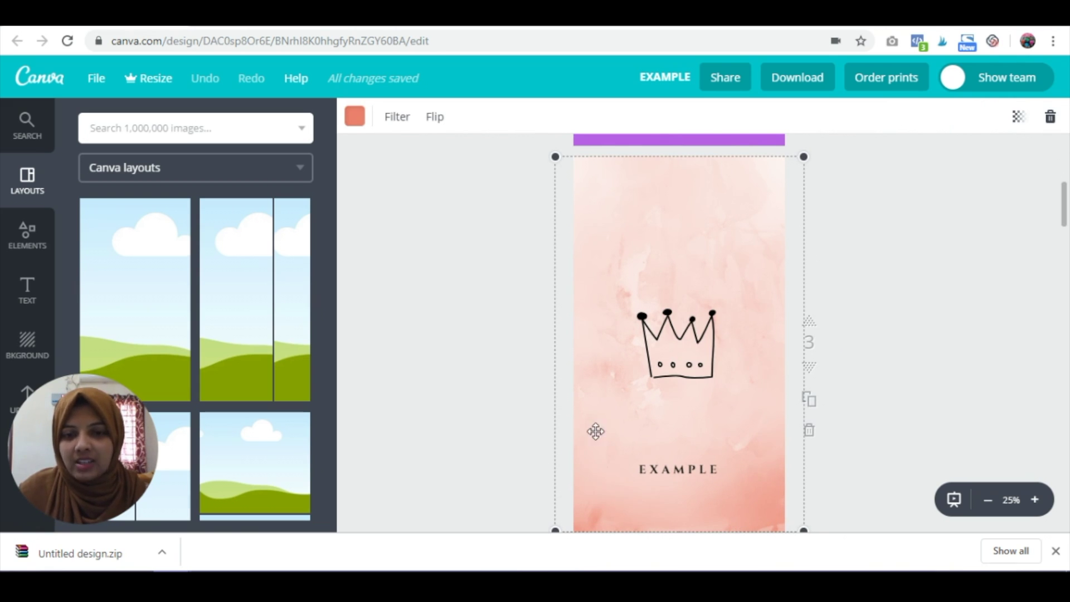
click(23, 353)
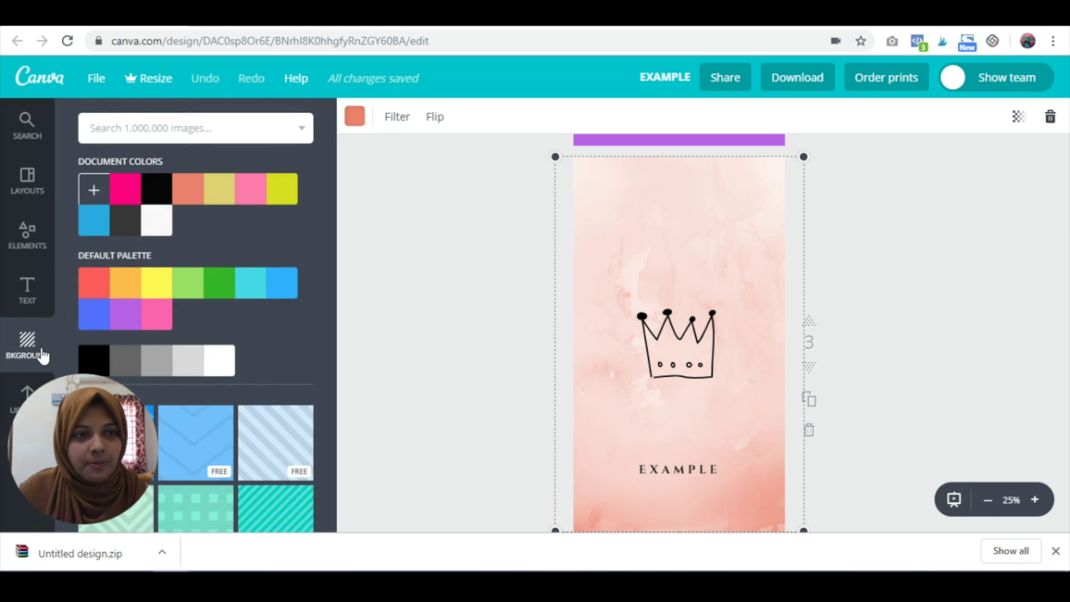
scroll(219, 326, down, 1)
scroll(219, 326, down, 3)
scroll(215, 330, down, 1)
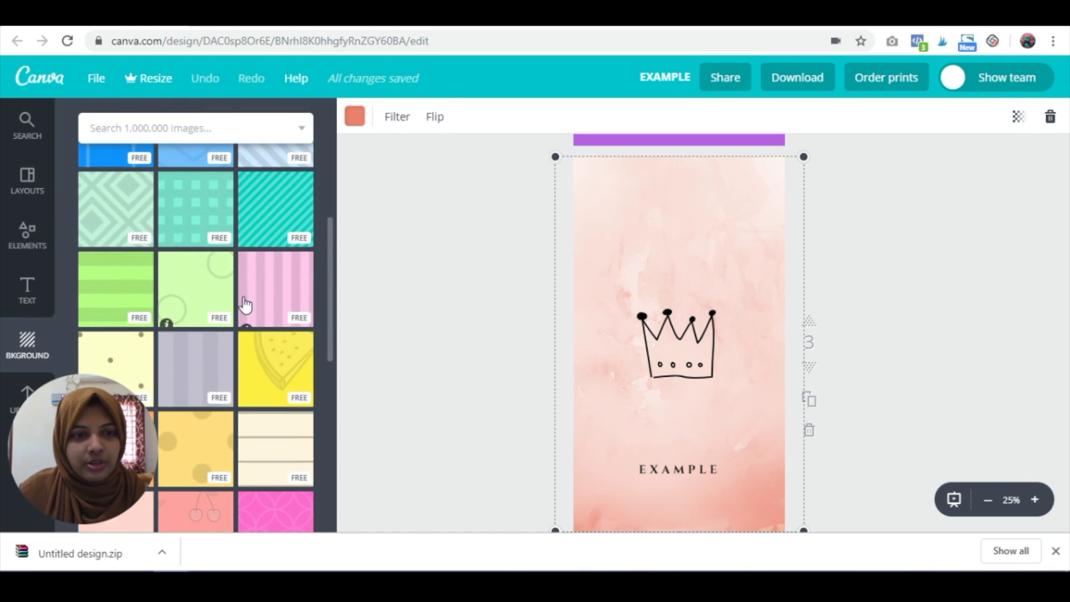
scroll(243, 289, down, 5)
scroll(243, 303, down, 4)
scroll(246, 304, down, 1)
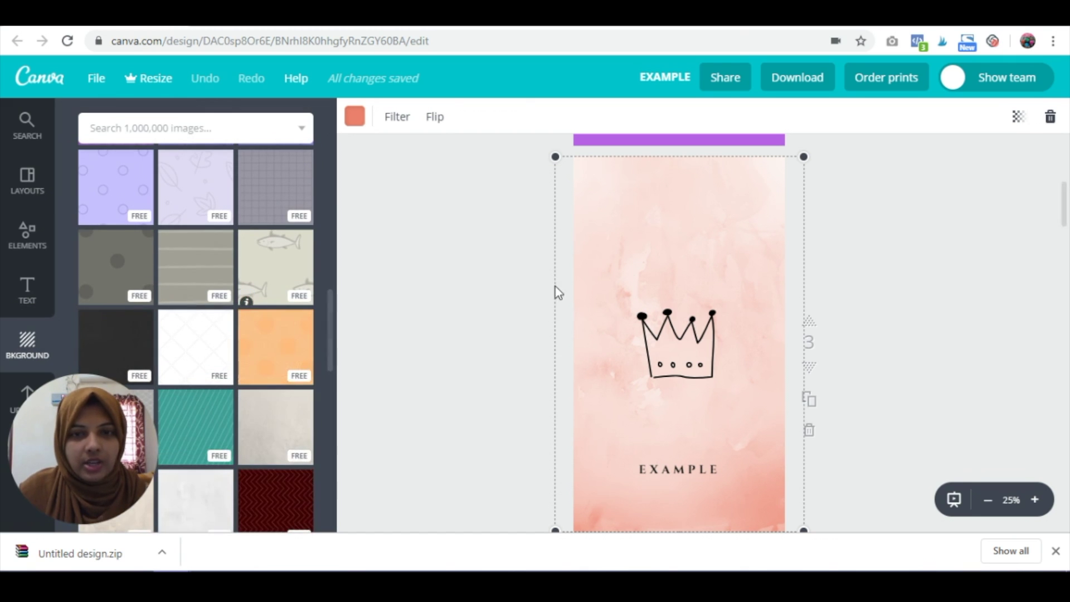
scroll(201, 304, down, 4)
scroll(121, 293, down, 2)
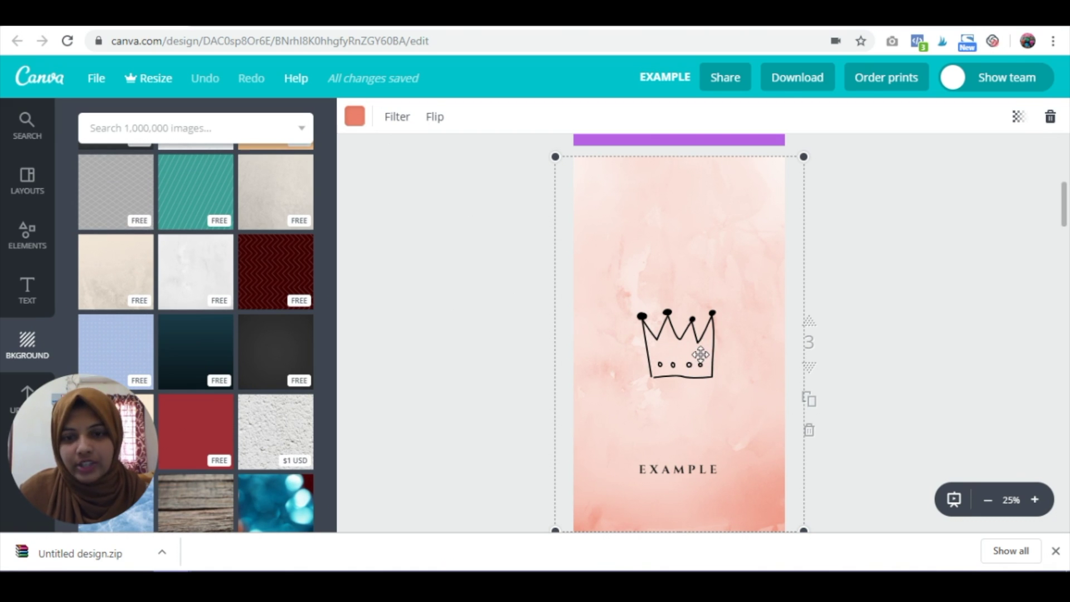
scroll(881, 306, down, 5)
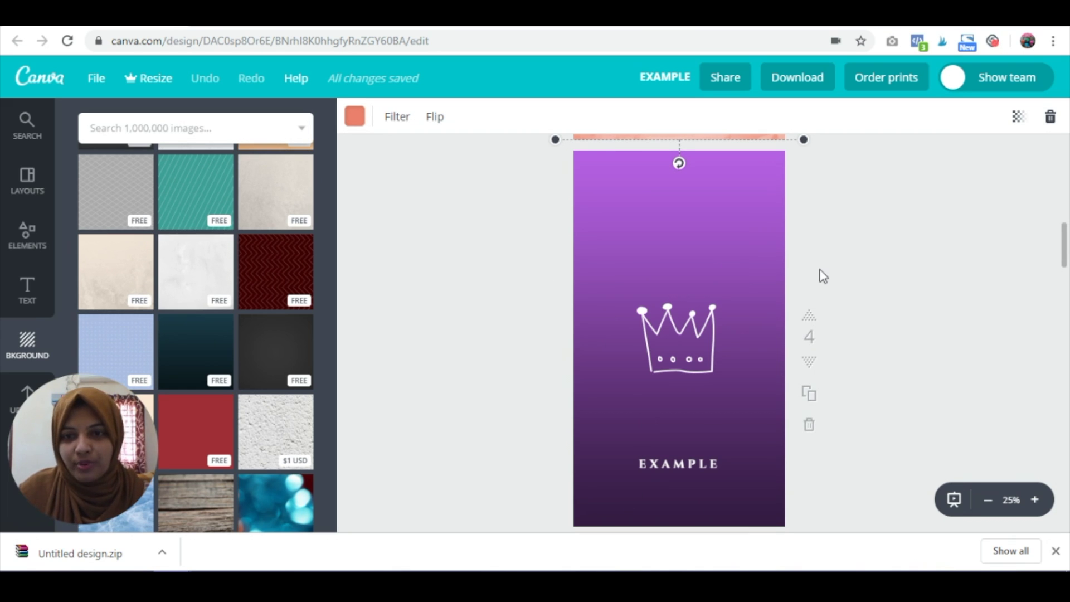
scroll(819, 275, down, 2)
scroll(819, 273, down, 1)
scroll(825, 275, down, 2)
scroll(825, 276, down, 1)
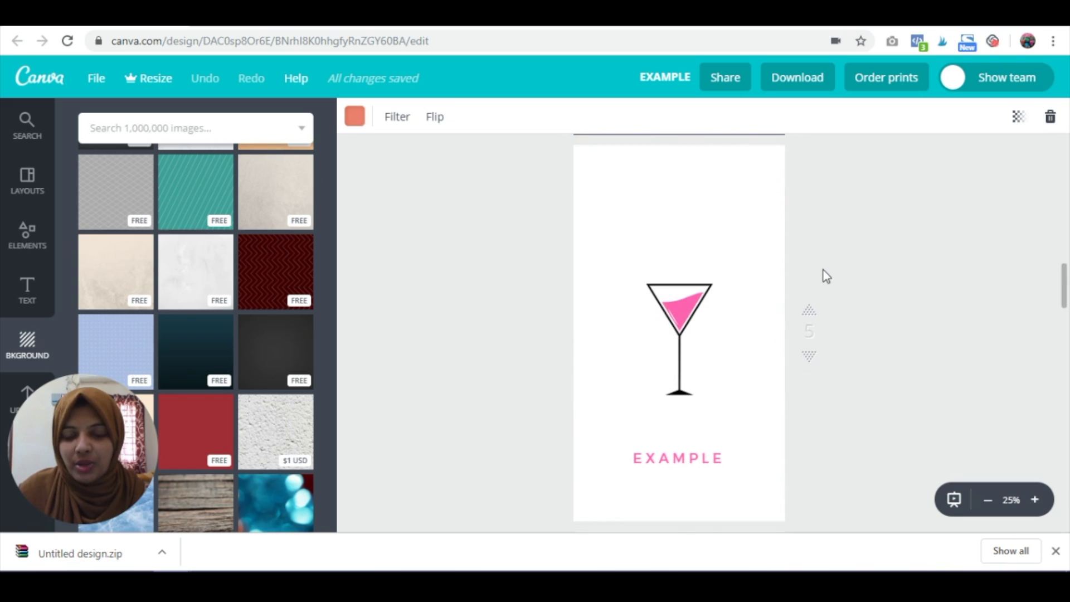
mouse_move(625, 382)
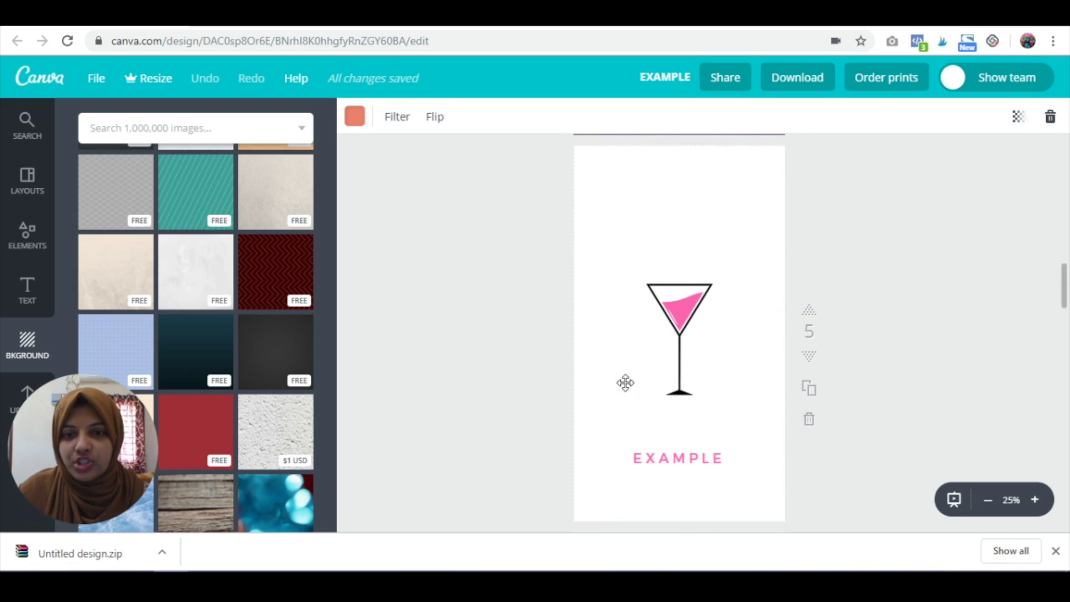
scroll(750, 354, down, 10)
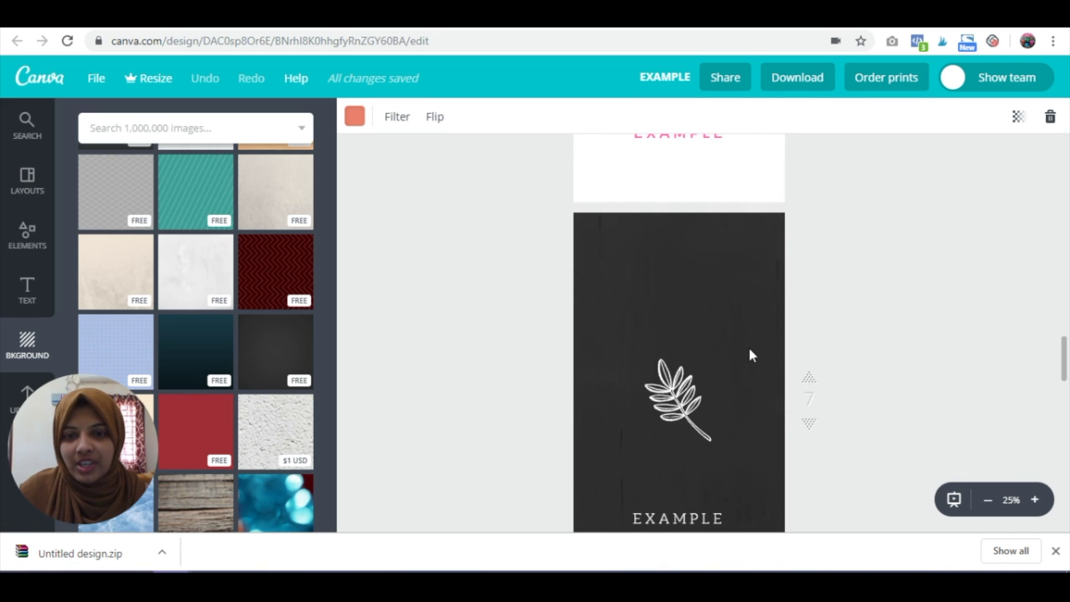
scroll(735, 317, down, 1)
Select page 7's dark chalkboard background and its leaf graphic
click(680, 215)
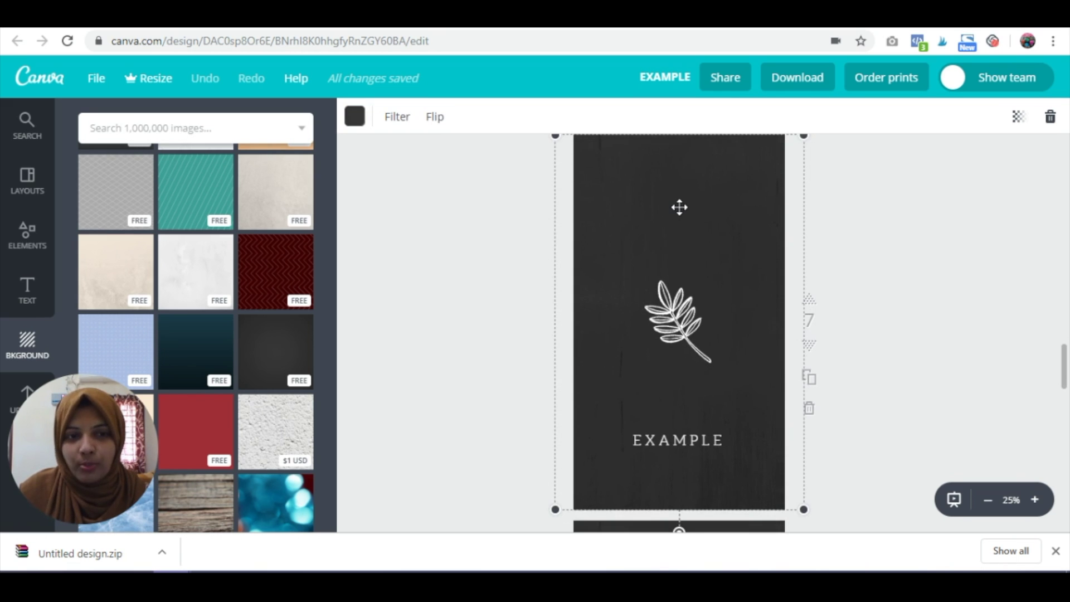
click(680, 326)
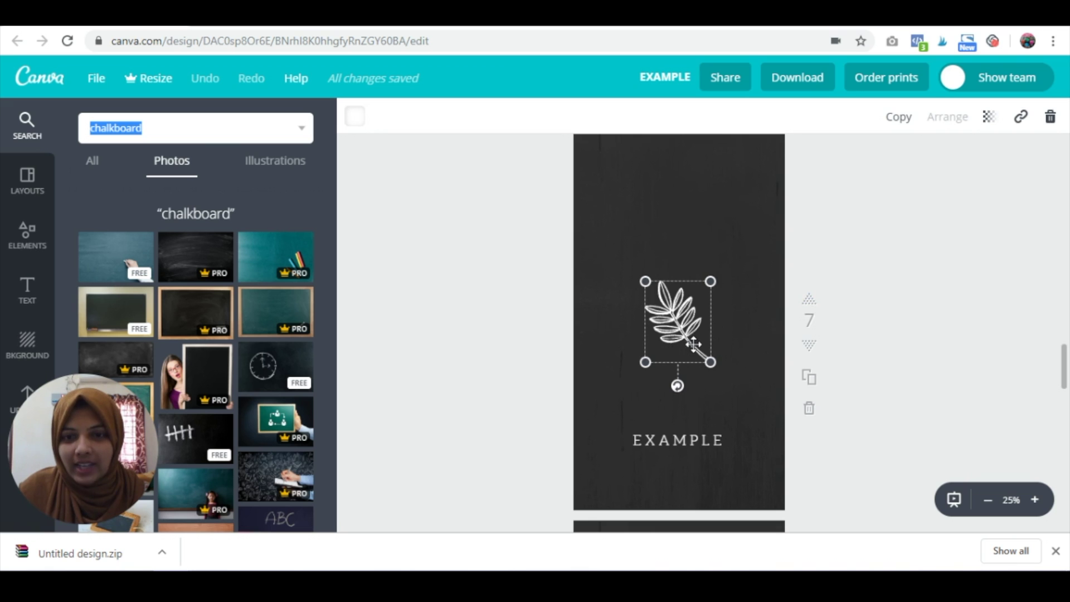
scroll(693, 347, down, 5)
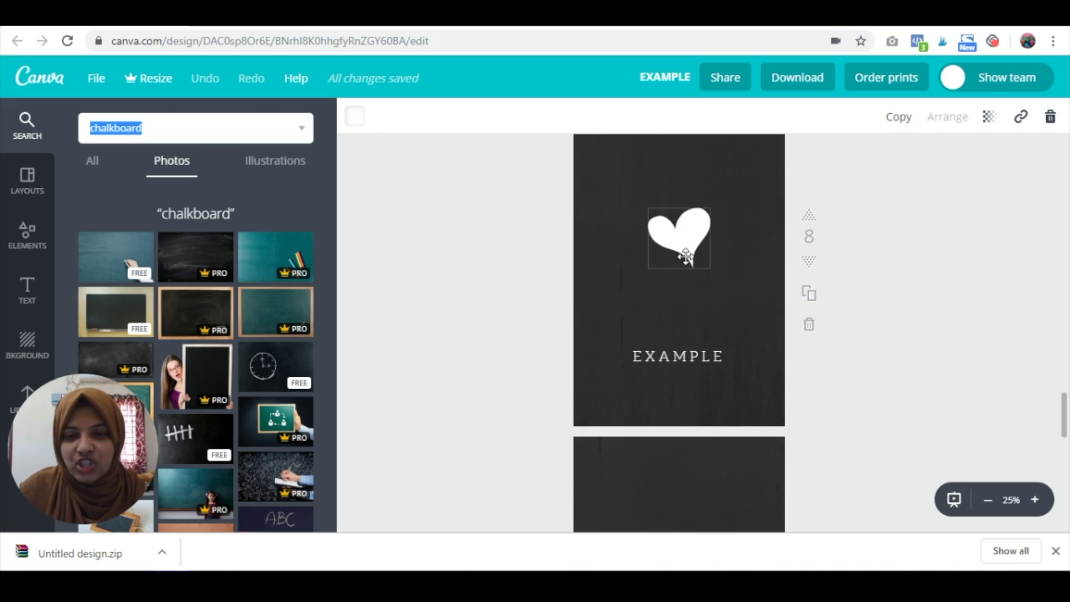
scroll(690, 251, up, 1)
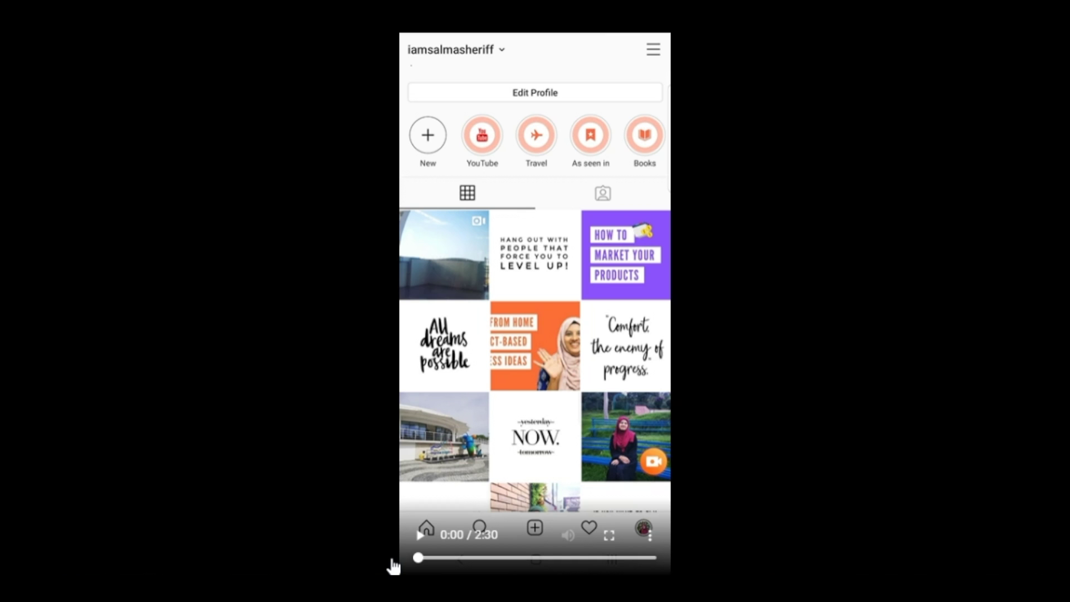
Play the phone clip of the Instagram profile with the new Chat and DIY Tech highlights
click(421, 536)
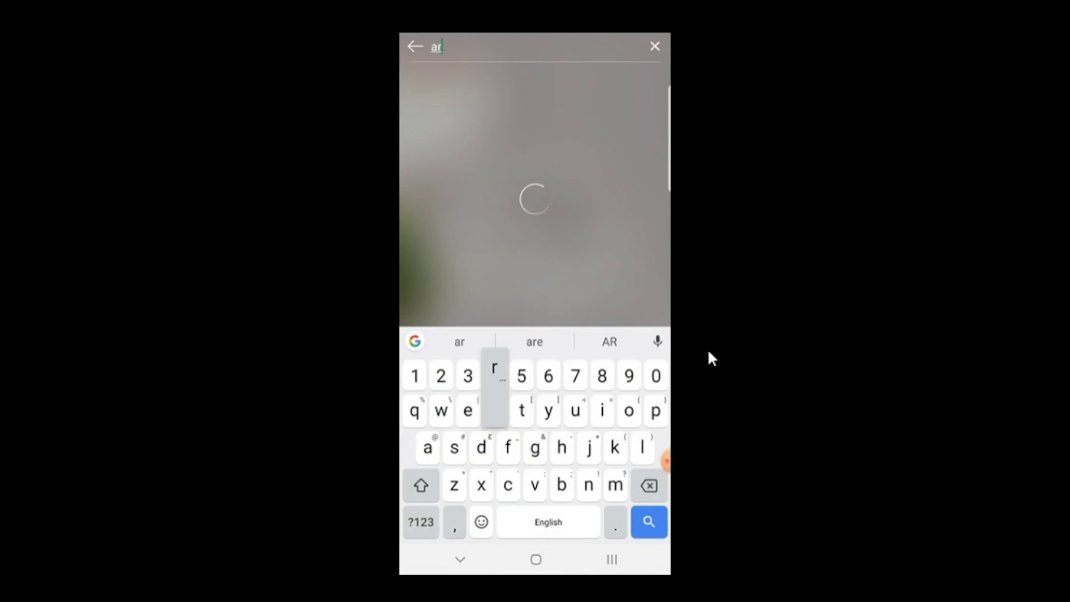
text(row)
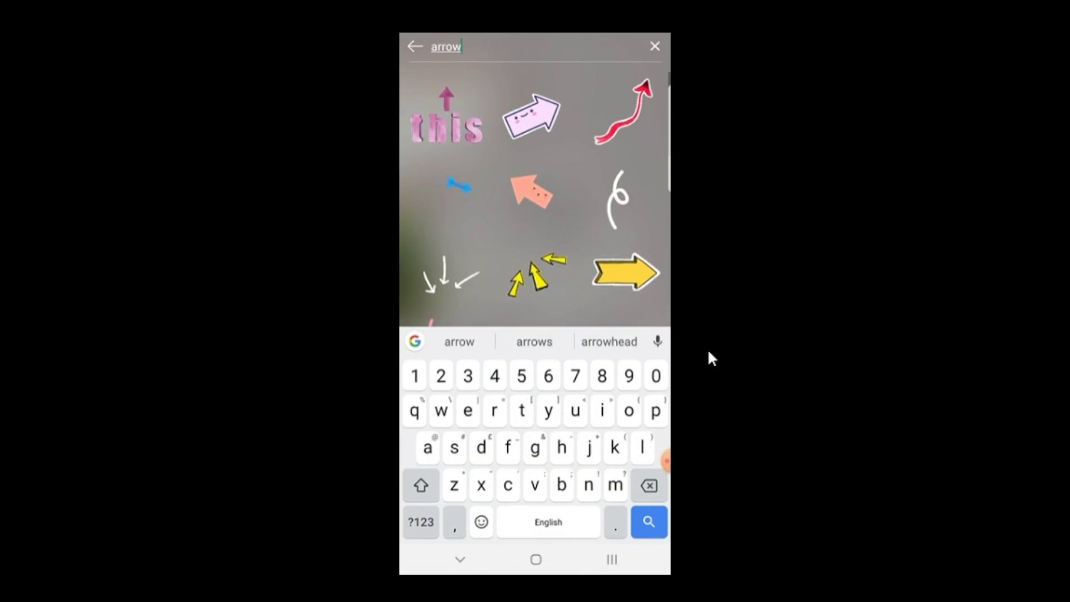
Place the yellow arrow sticker on the highlight-icon design story
click(626, 272)
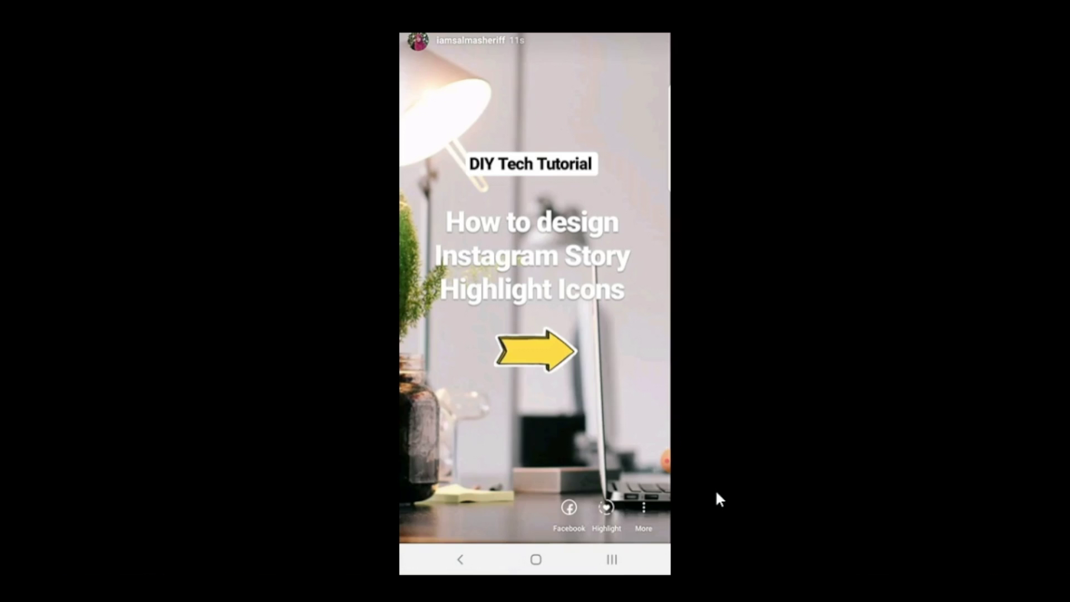
Pick a highlight from the Add to Highlights sheet for the tutorial story
click(607, 510)
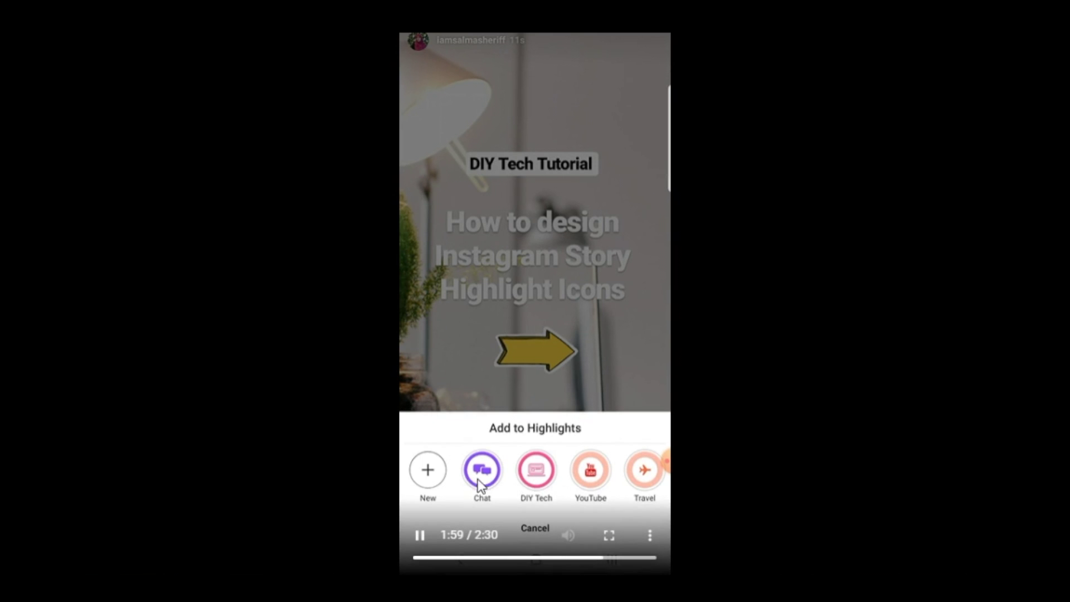